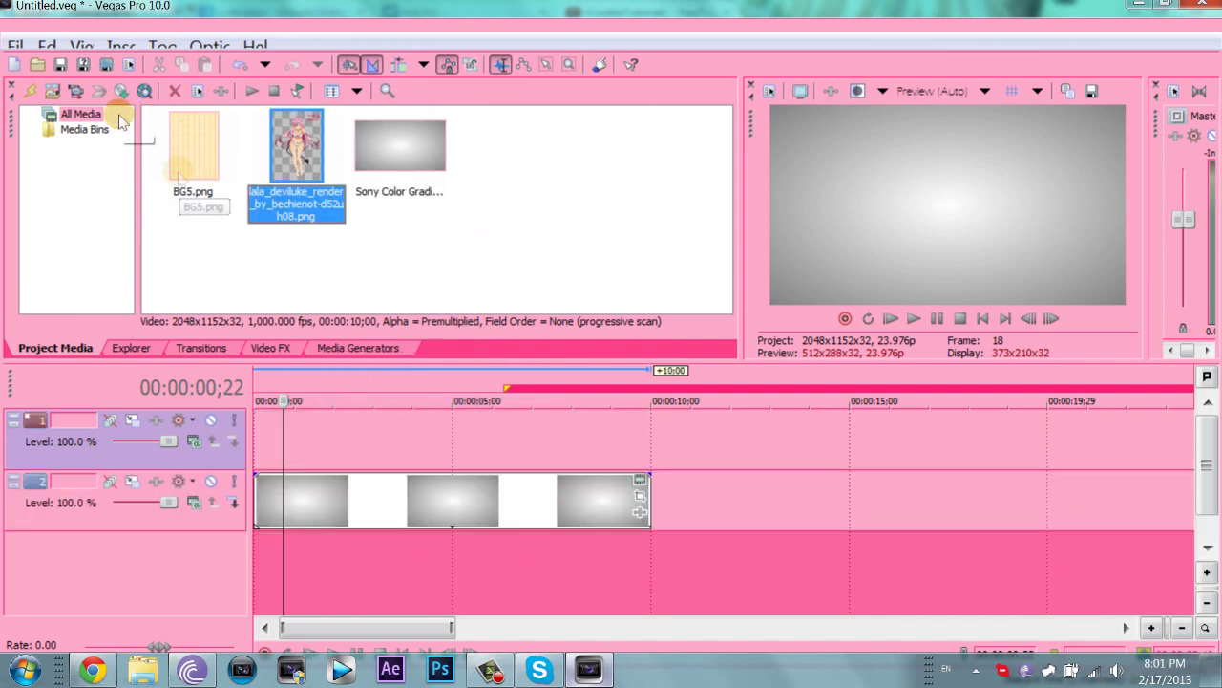
- Place BG5.png on the timeline, match its output aspect, tilt the stripes diagonally and set a glow compositing mode
left_click_drag(122, 119, 287, 439)
left_click(441, 423)
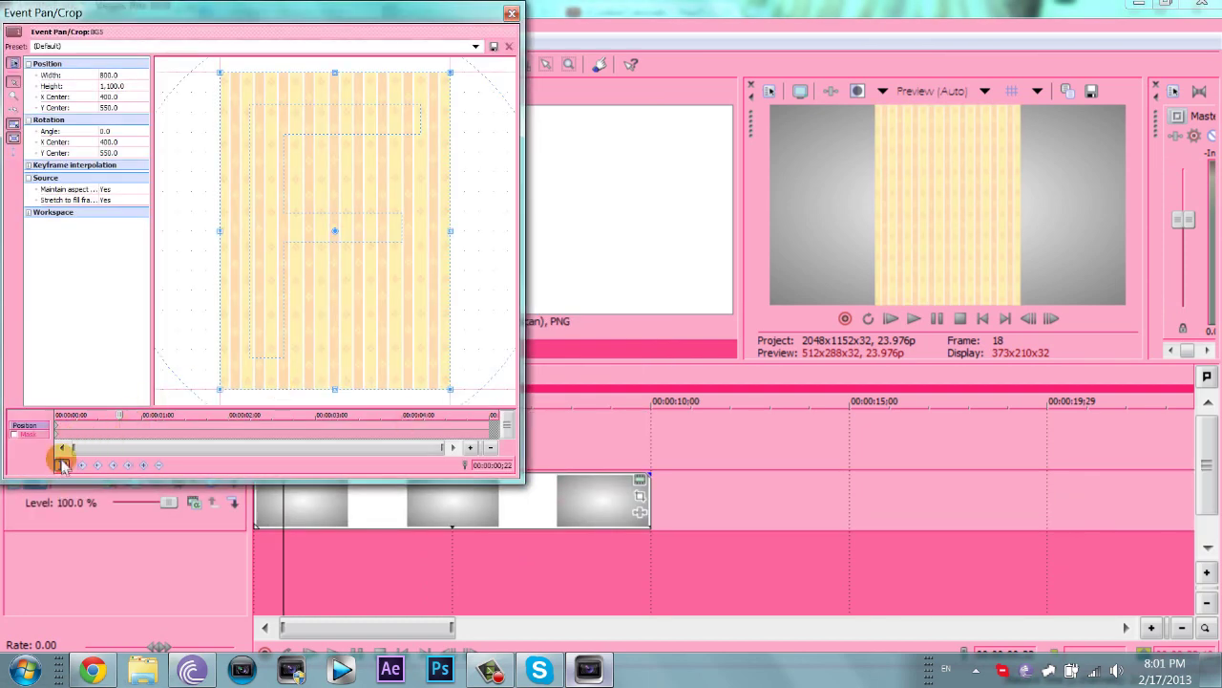
right_click(287, 300)
left_click(322, 363)
mouse_move(362, 169)
left_mouse_down()
mouse_move(349, 181)
mouse_move(366, 169)
left_mouse_up()
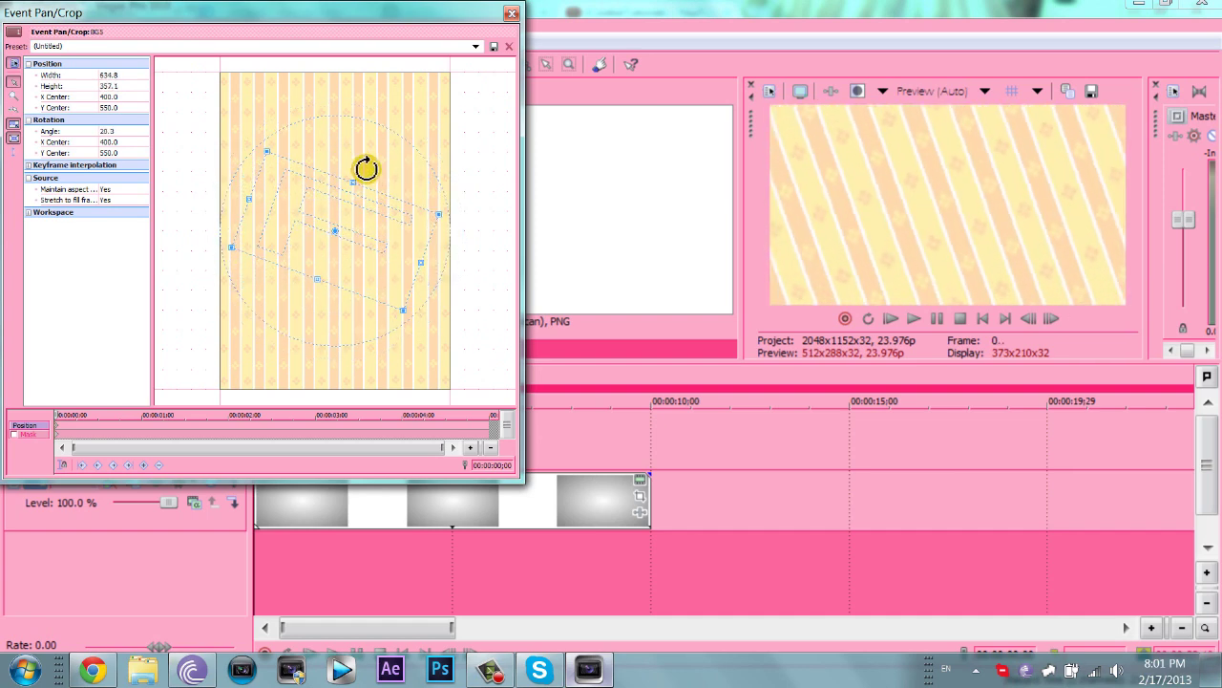
left_click(511, 14)
left_click(186, 420)
left_click(196, 452)
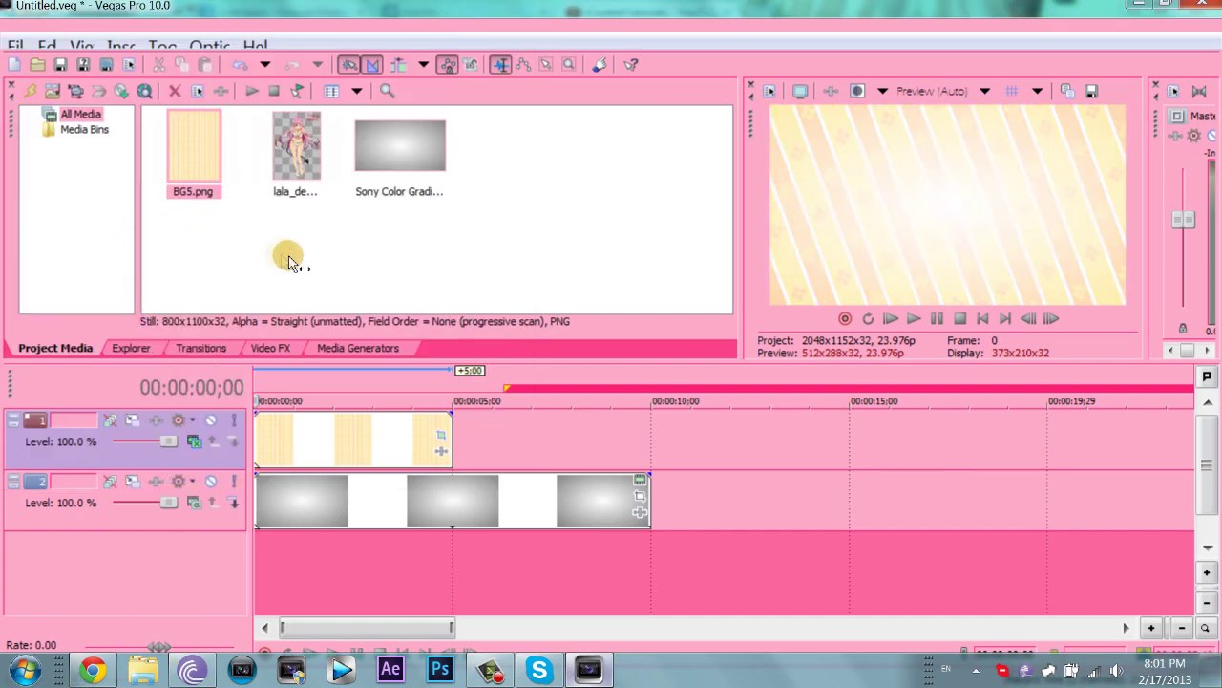
- Apply the Color Corrector (Secondary) Invert Color preset and rotate the hue to 828.8 for pastel pink stripes
left_click(270, 347)
scroll(90, 140, "up", 2)
left_click(94, 186)
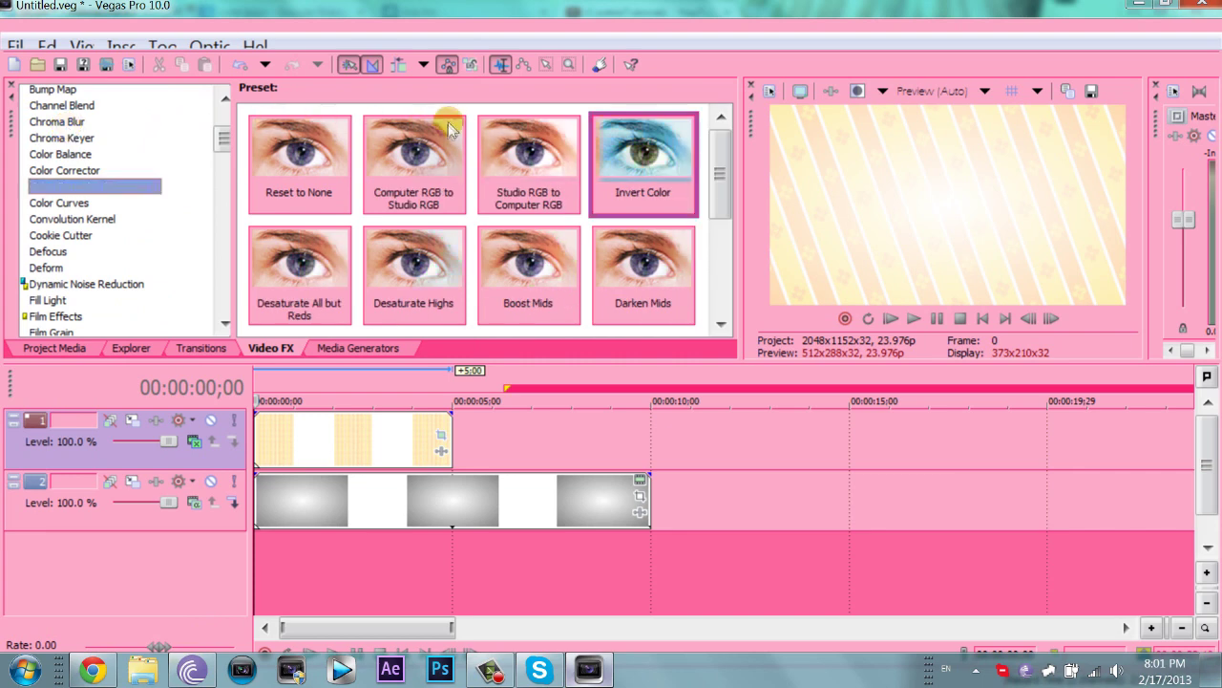
left_click_drag(258, 281, 353, 439)
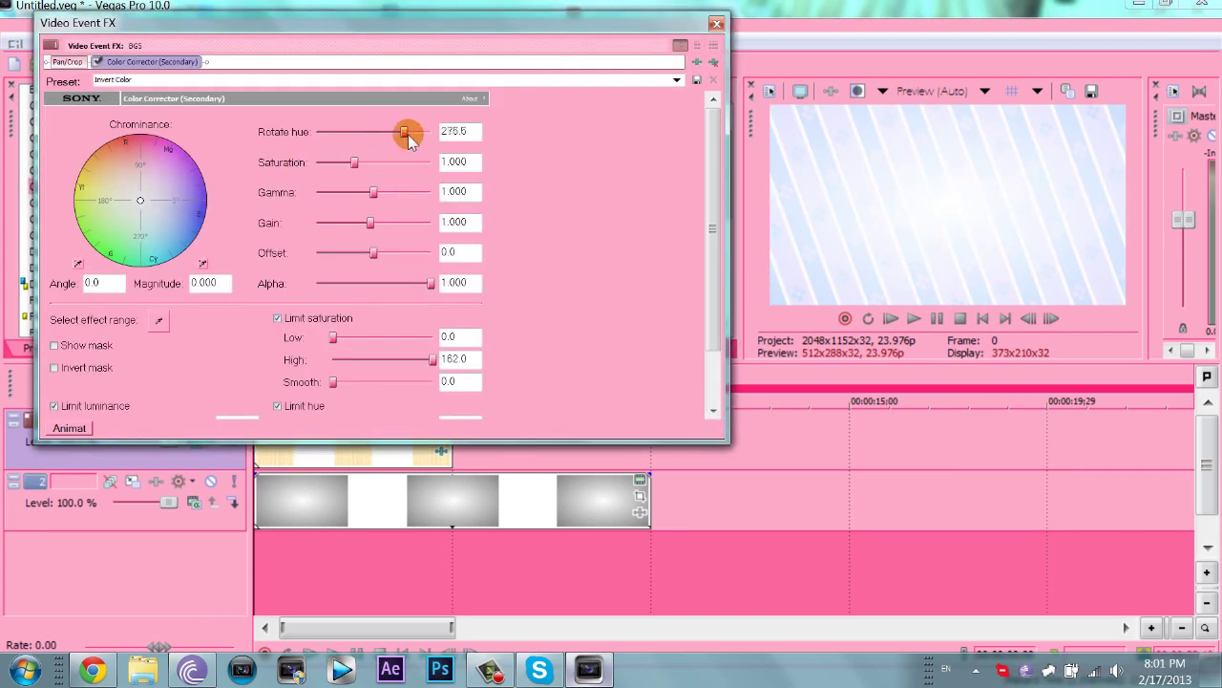
left_click_drag(421, 132, 423, 131)
left_click(719, 23)
scroll(128, 199, "up", 5)
right_click(23, 282)
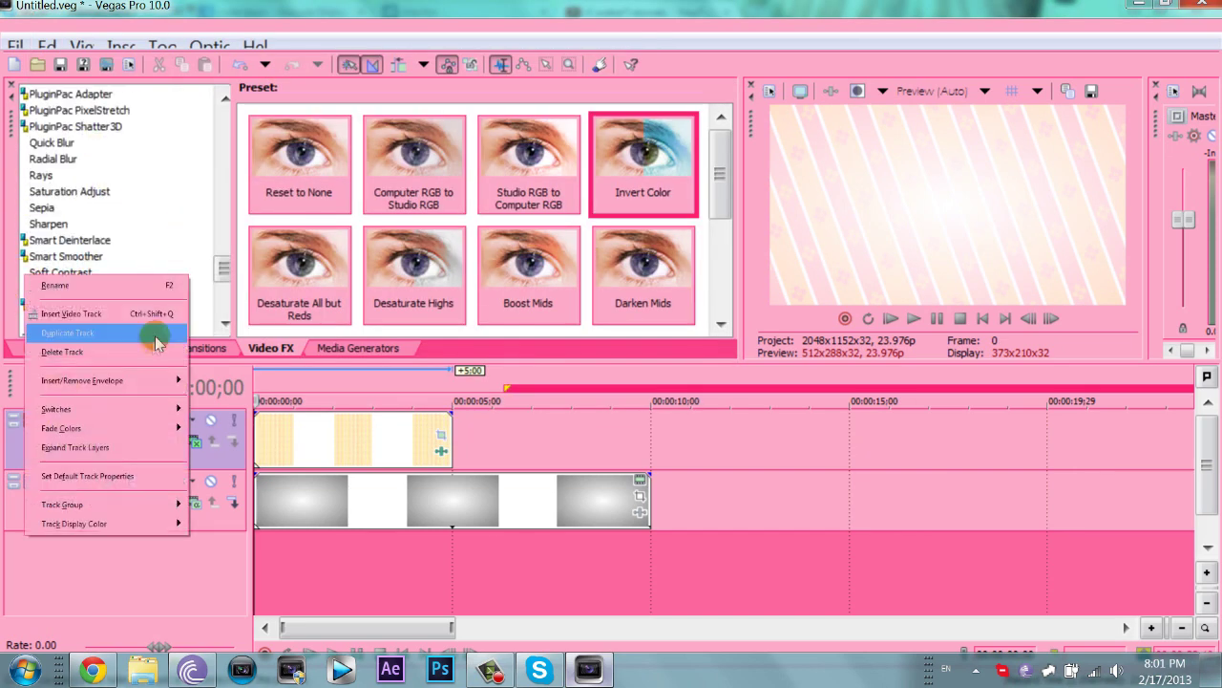
- Insert a top video track, lower the gradient's opacity, add the lala_deviluke PNG and trim the gradient to 5 s
left_click(143, 313)
left_click_drag(202, 365, 199, 364)
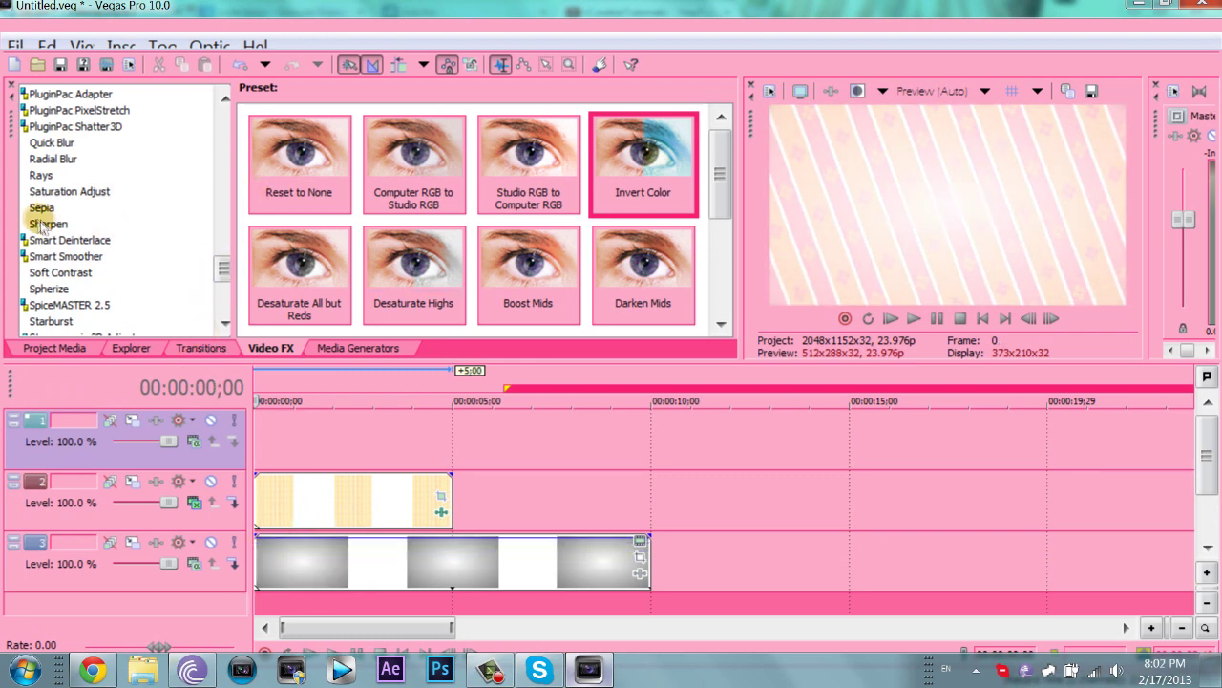
left_click(54, 347)
double_click(296, 153)
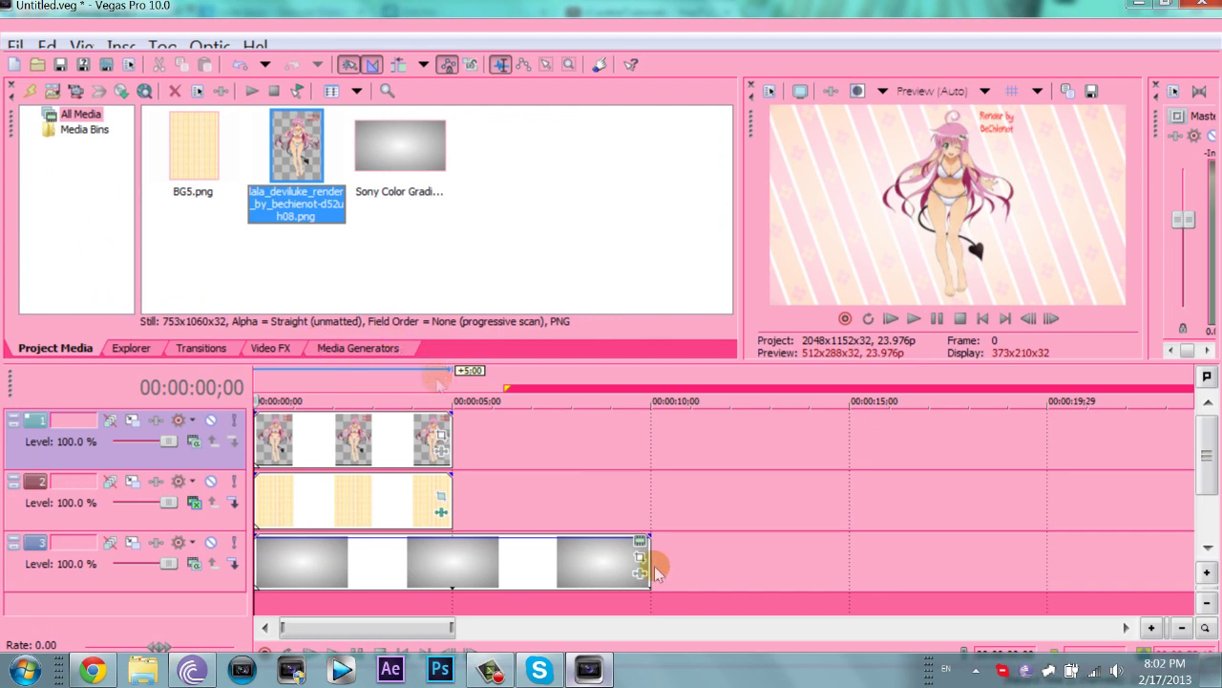
left_click_drag(657, 570, 449, 564)
scroll(286, 420, "up", 3)
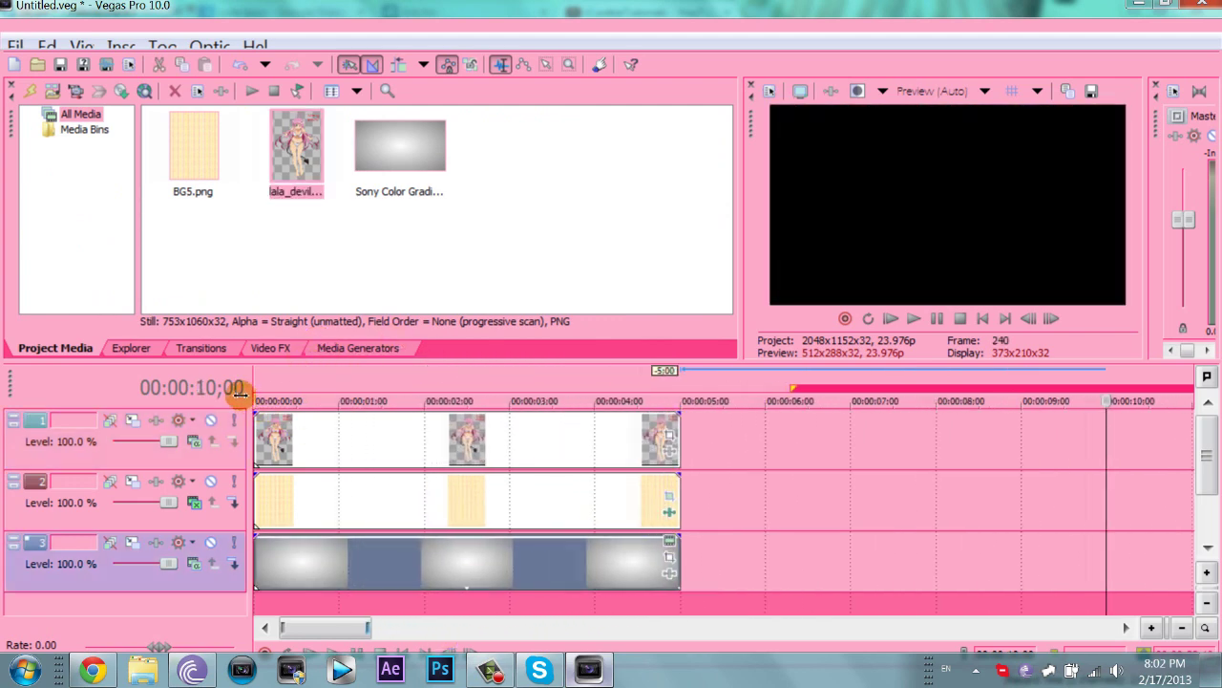
- In the character's Pan/Crop, start a mask outline, then match its framing to the output aspect
left_click(420, 439)
left_click(674, 434)
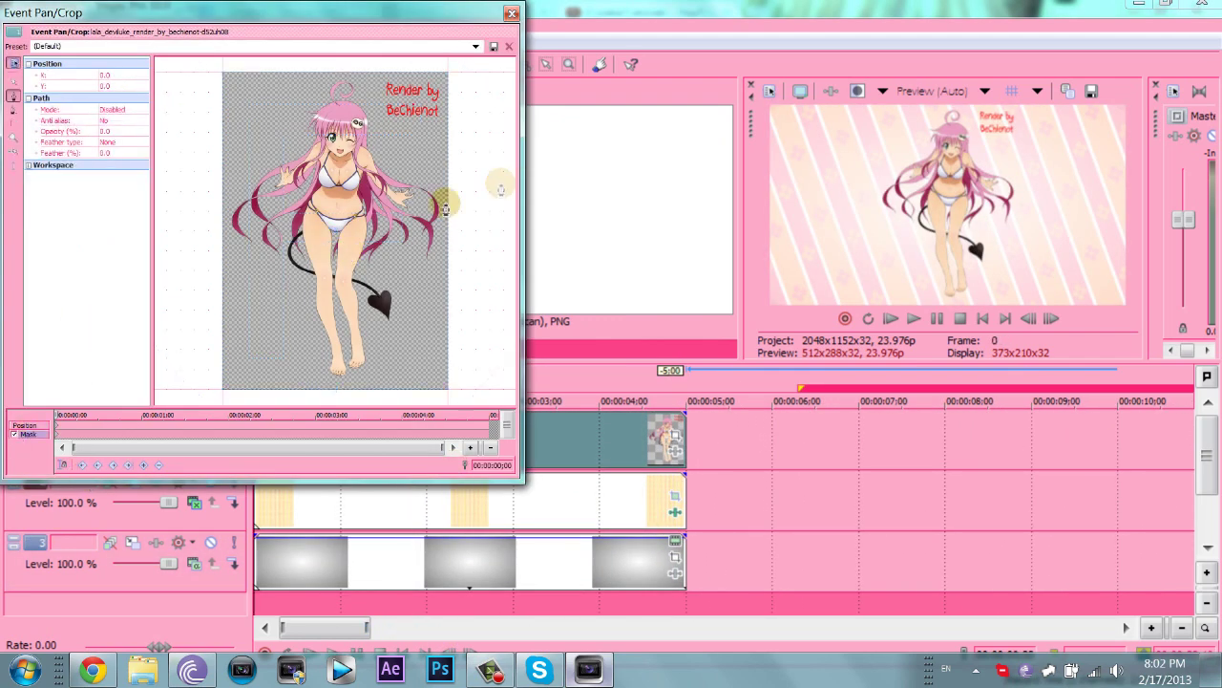
left_click(371, 71)
left_click(387, 131)
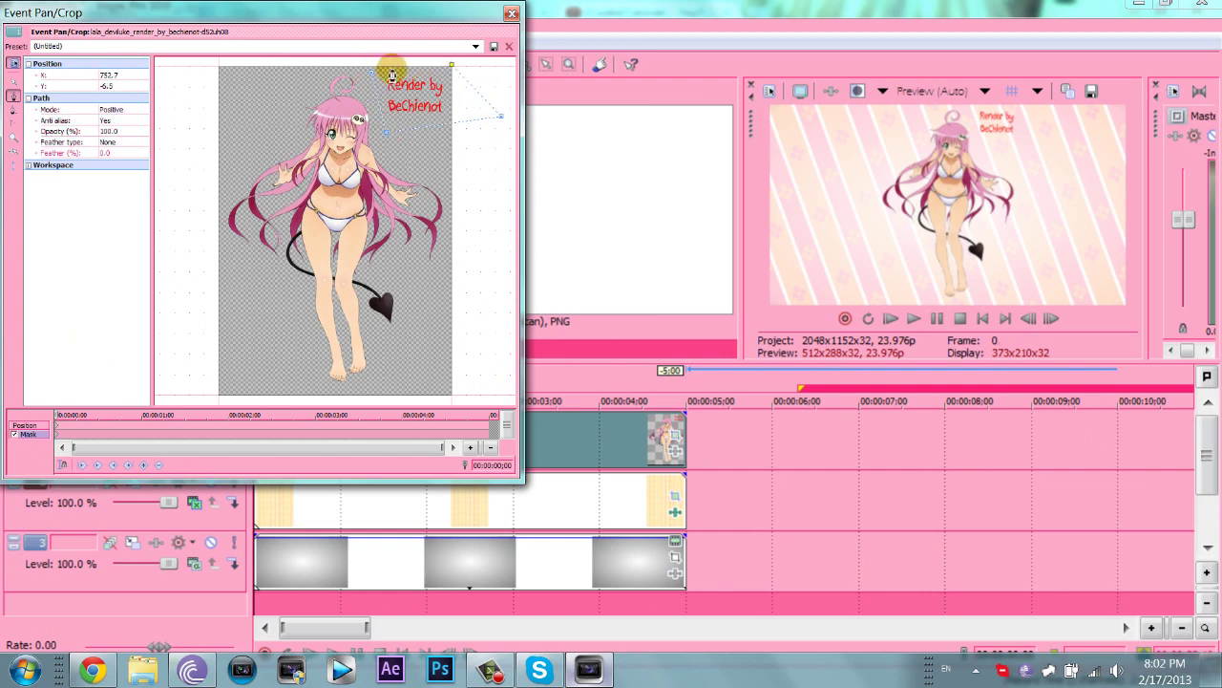
left_click(32, 423)
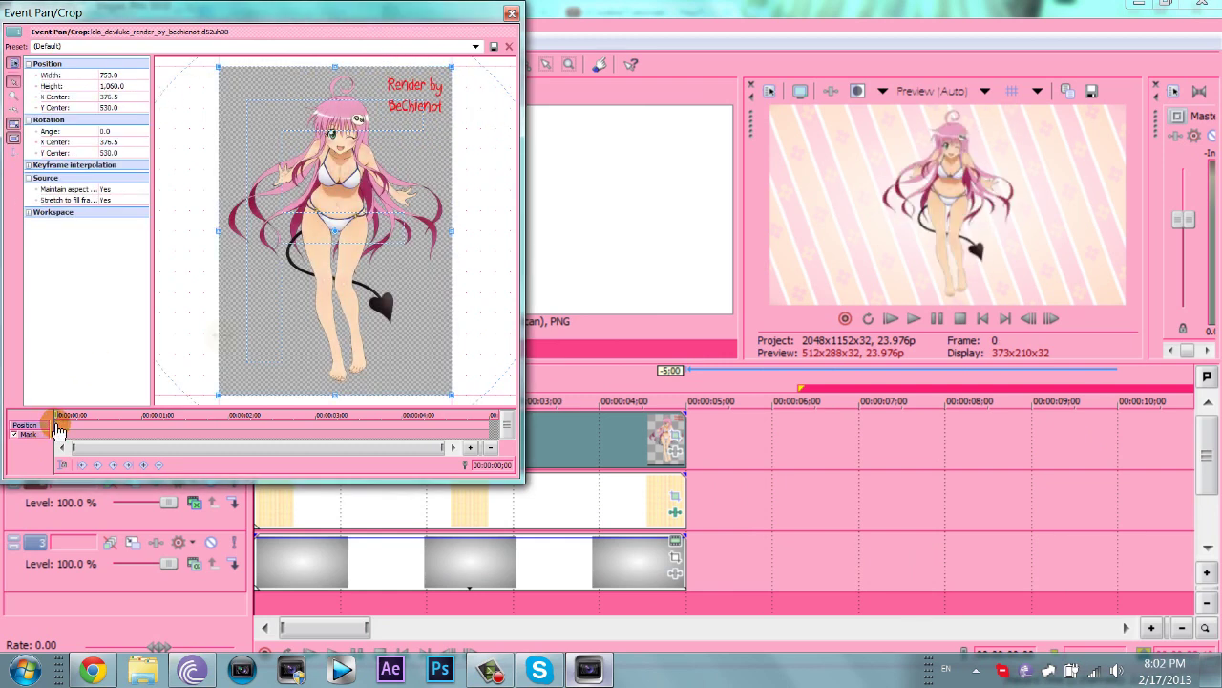
right_click(397, 250)
left_click(439, 338)
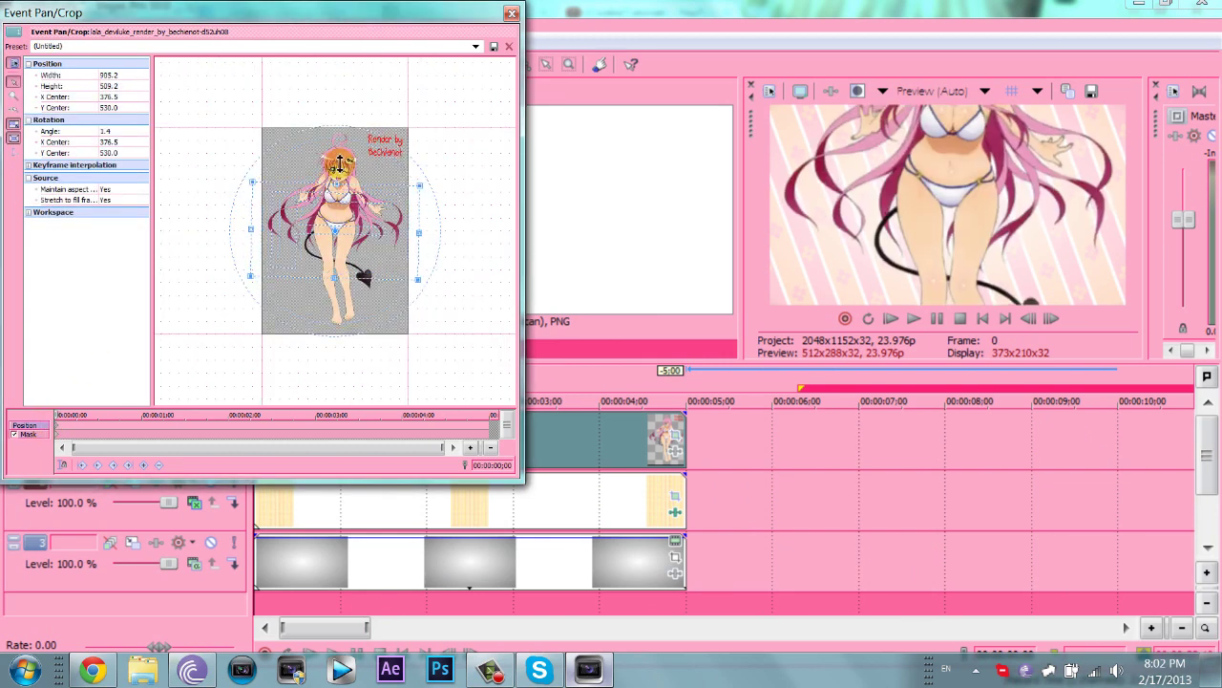
- Keyframe the character framing to enlarge it, then tilt, shrink and raise it near the clip end
scroll(329, 183, "down", 3)
left_click_drag(339, 152, 374, 208)
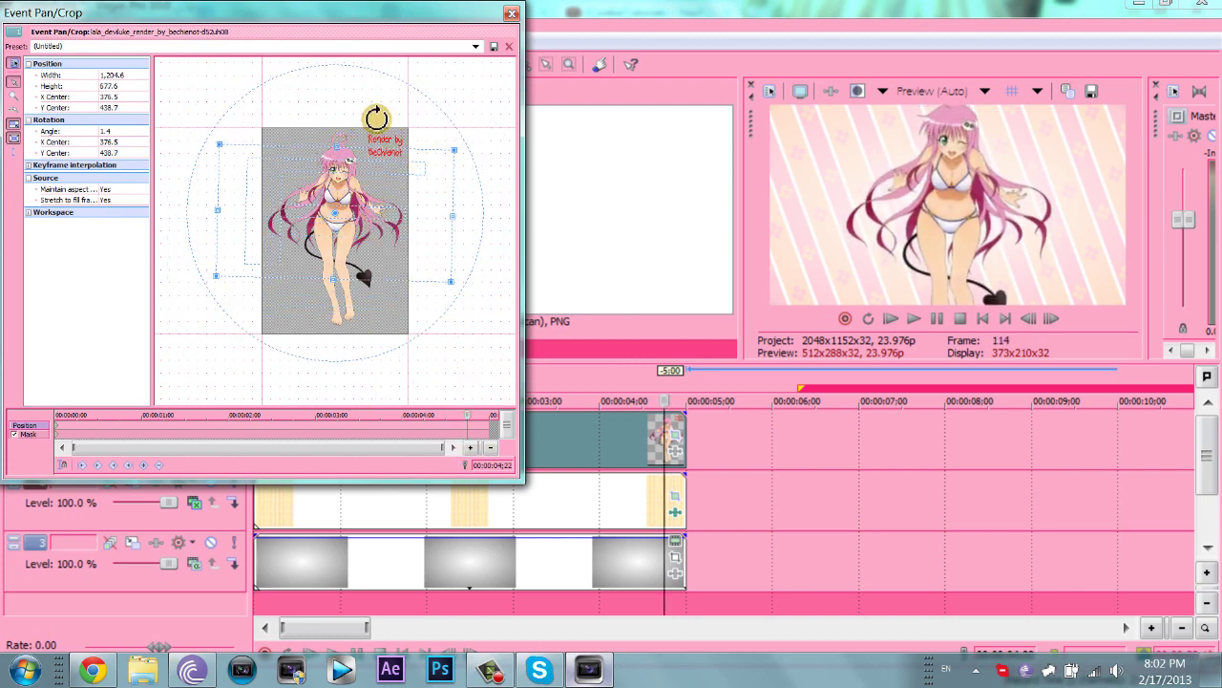
left_click_drag(376, 118, 378, 116)
scroll(353, 152, "up", 1)
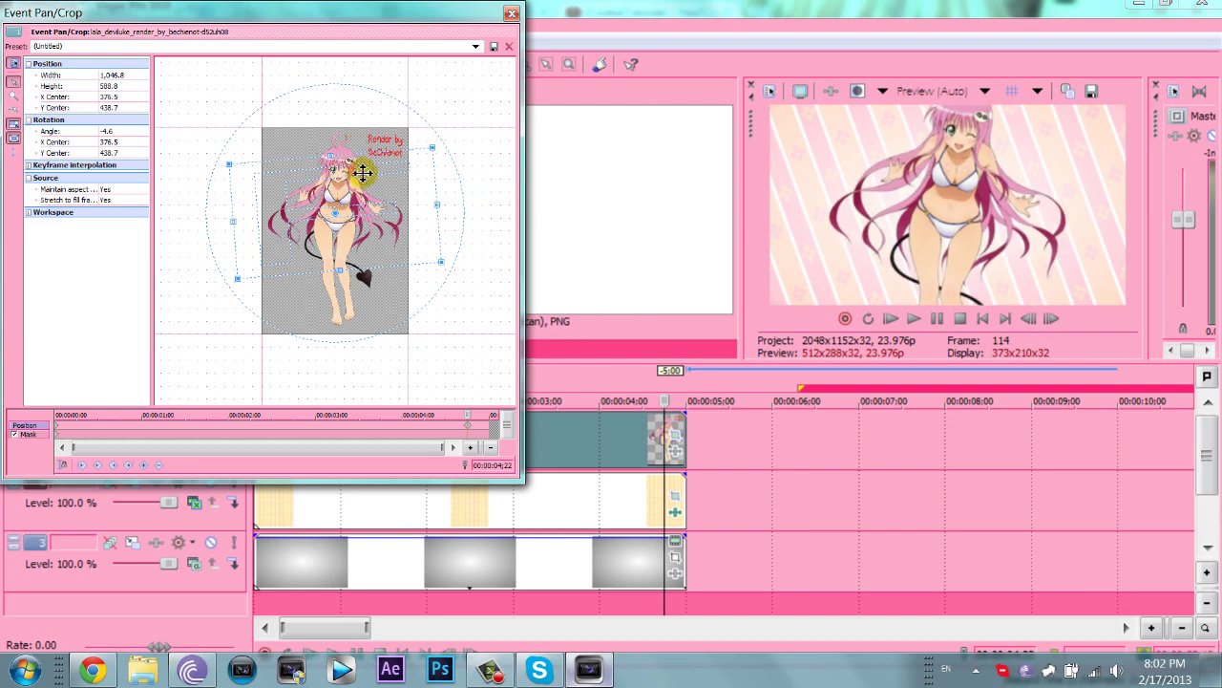
left_click_drag(361, 170, 356, 165)
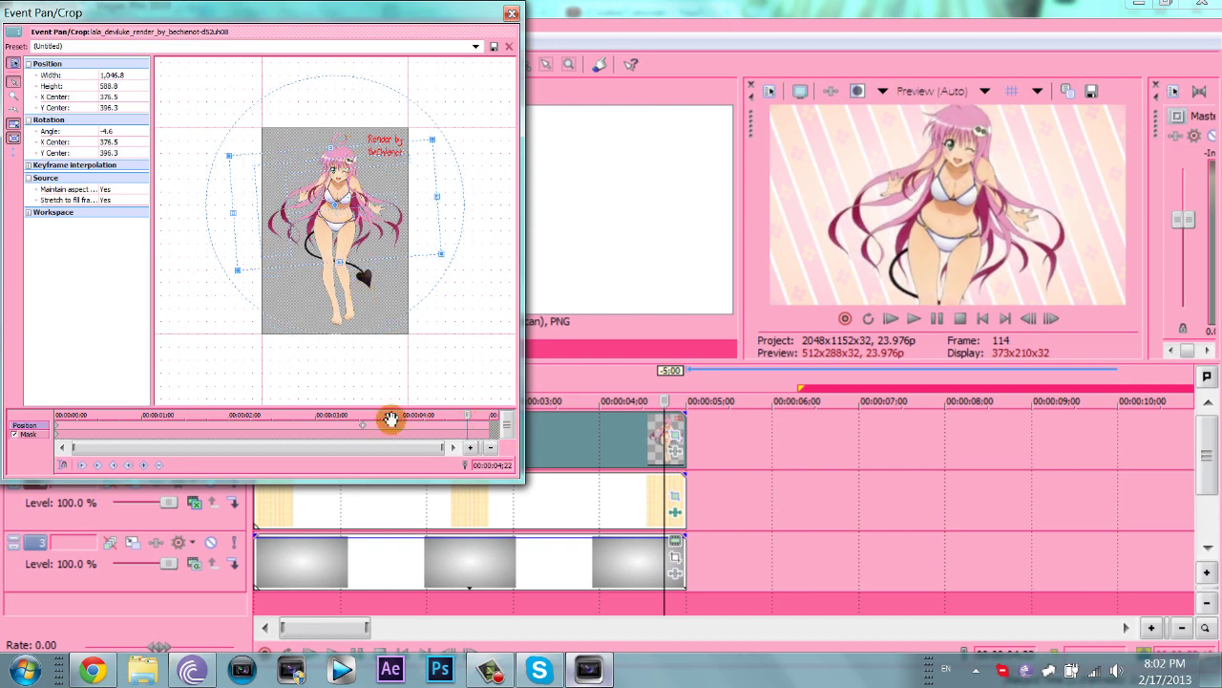
- Preview the character zoom animation, checking its end and start
left_click(582, 208)
key("space")
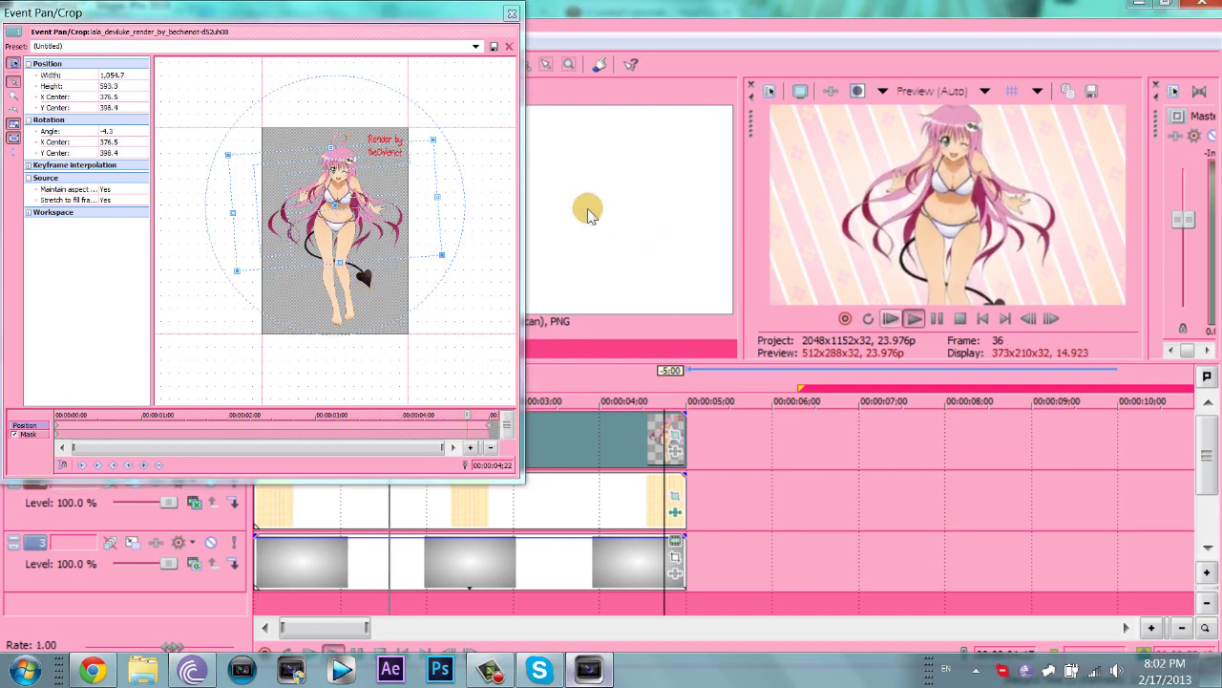
key("space")
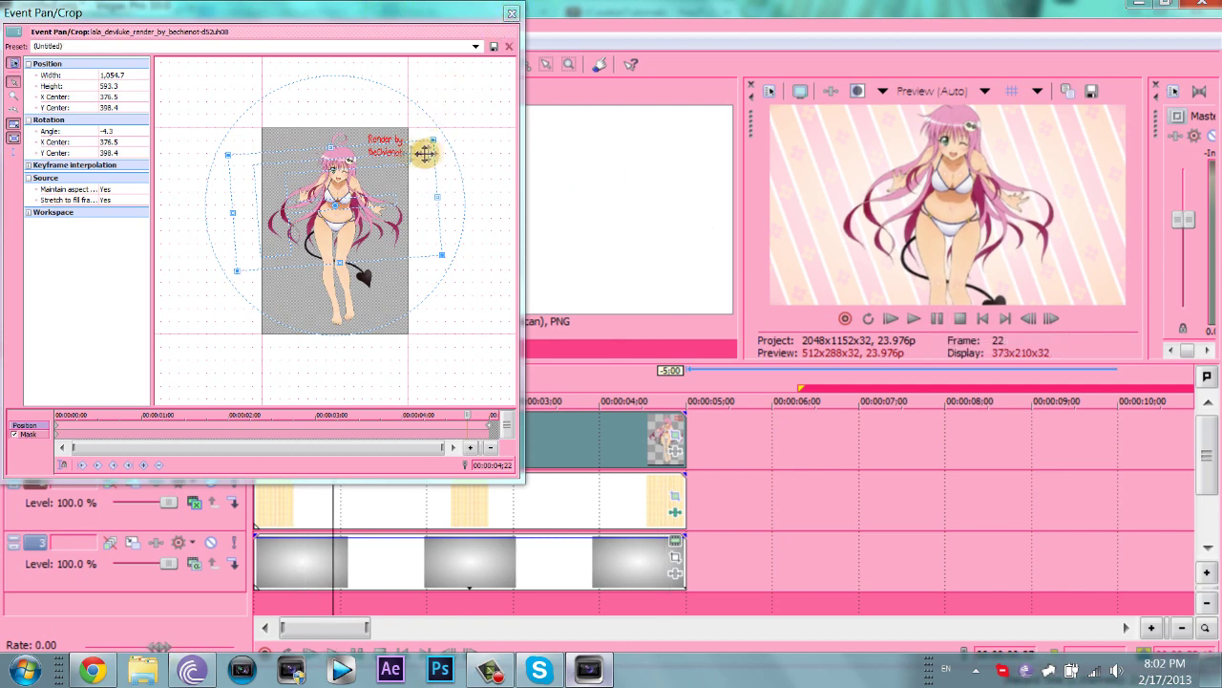
left_click(494, 427)
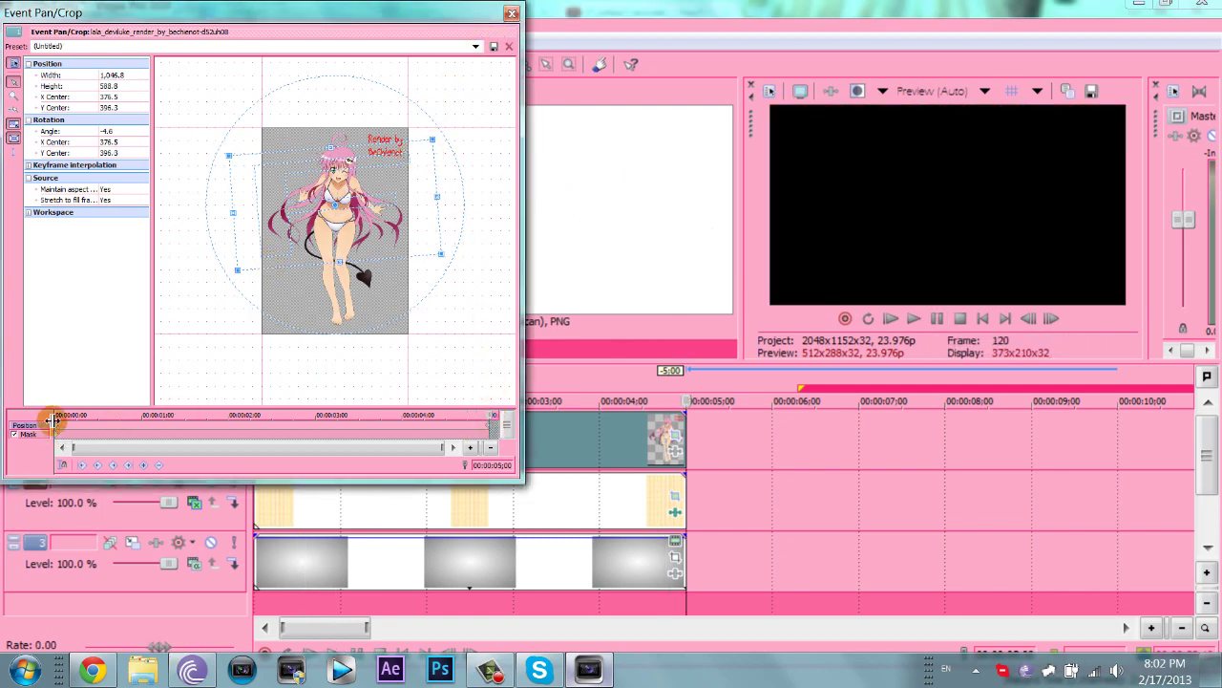
left_click(53, 420)
- Insert a new top video track and paste a copy of the character clip onto it
left_click(512, 12)
right_click(26, 543)
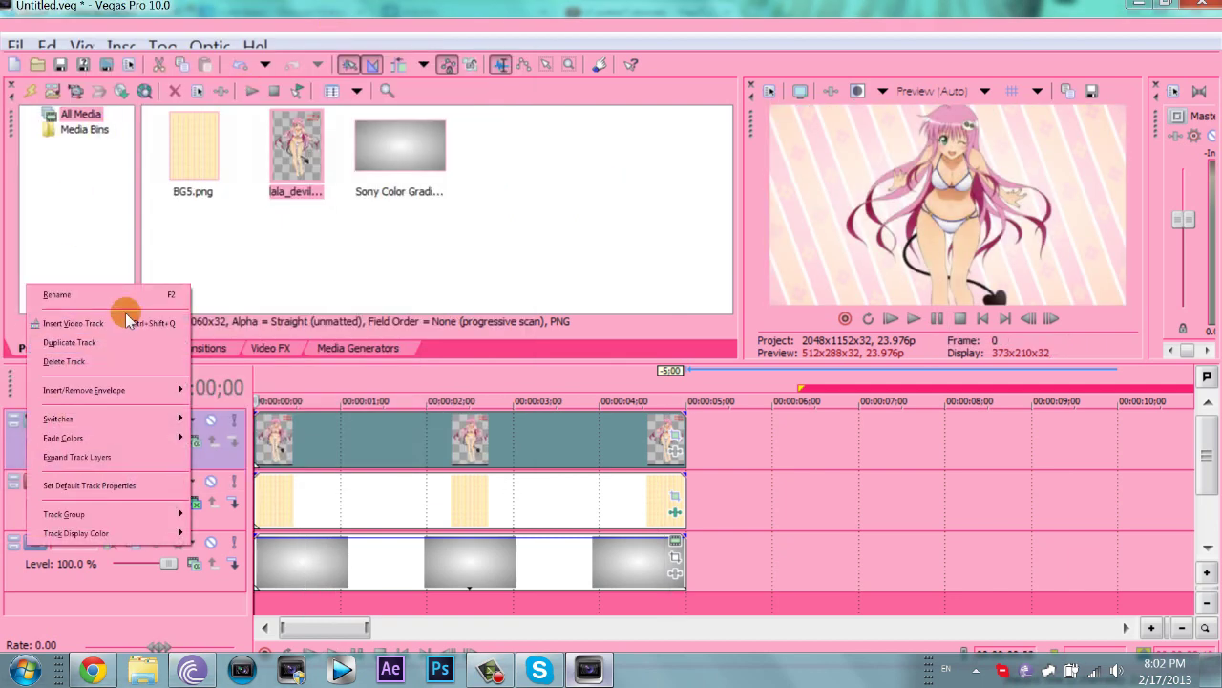
left_click(127, 321)
right_click(191, 304)
left_click(229, 303)
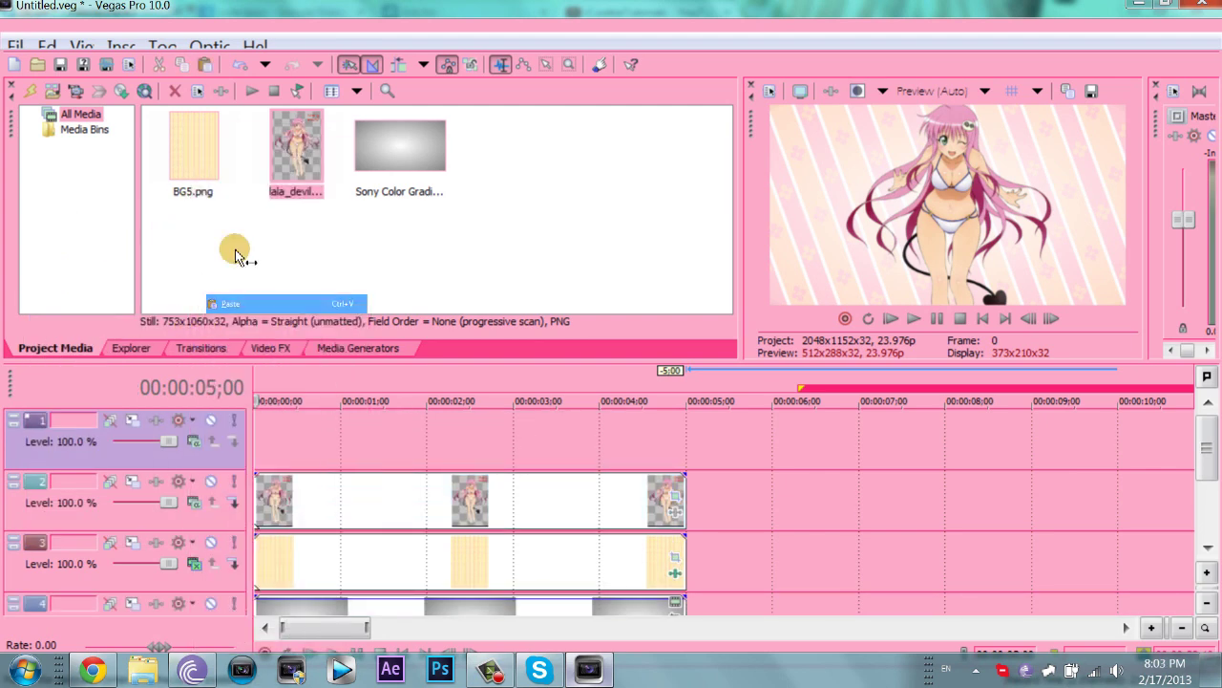
- Apply the Glow effect's White Outline preset to the copied character clip
left_click(271, 347)
scroll(89, 229, "up", 5)
scroll(89, 229, "up", 5)
scroll(89, 226, "down", 4)
left_click(40, 168)
left_click_drag(642, 277, 369, 332)
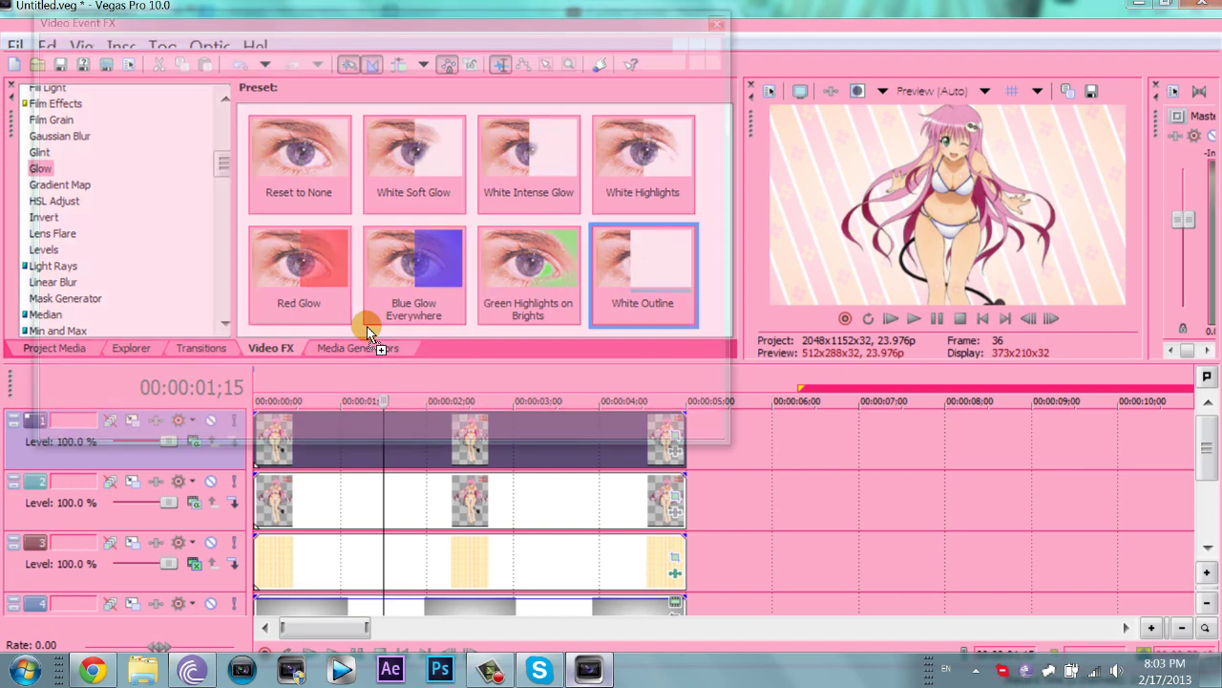
left_click(716, 13)
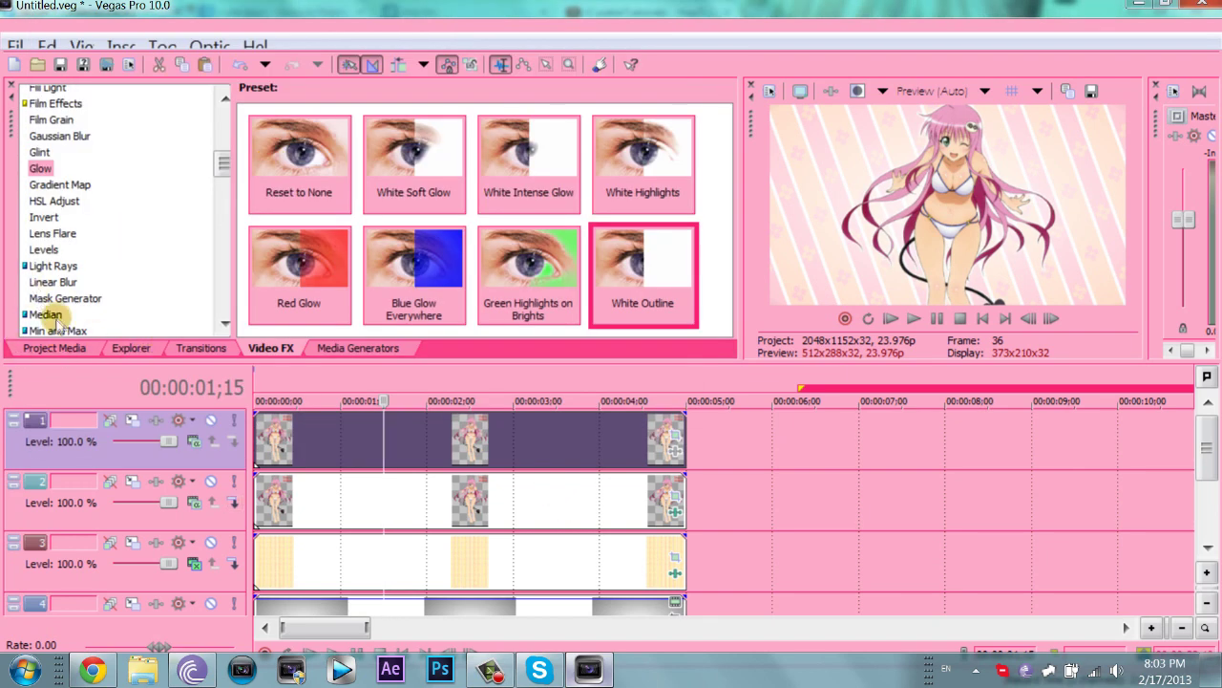
- Insert a new track, add a Text generator title on it and type CANDY
right_click(38, 372)
left_click(143, 401)
left_click(358, 348)
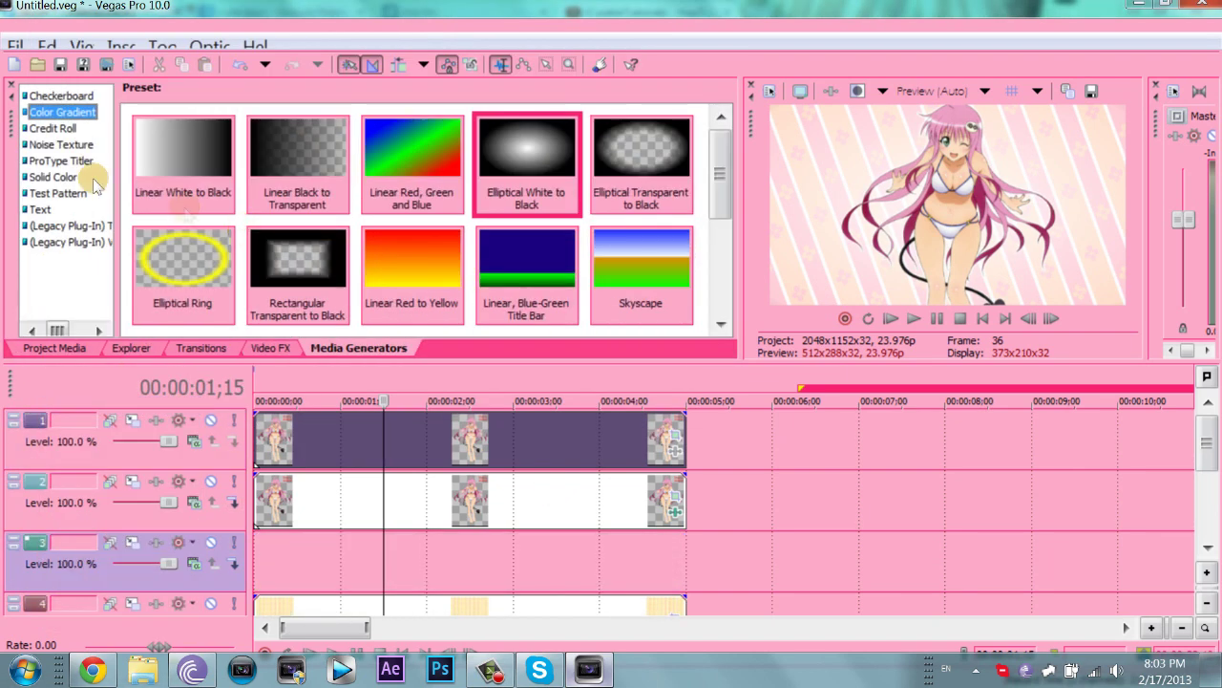
left_click(40, 210)
left_click_drag(182, 153, 325, 492)
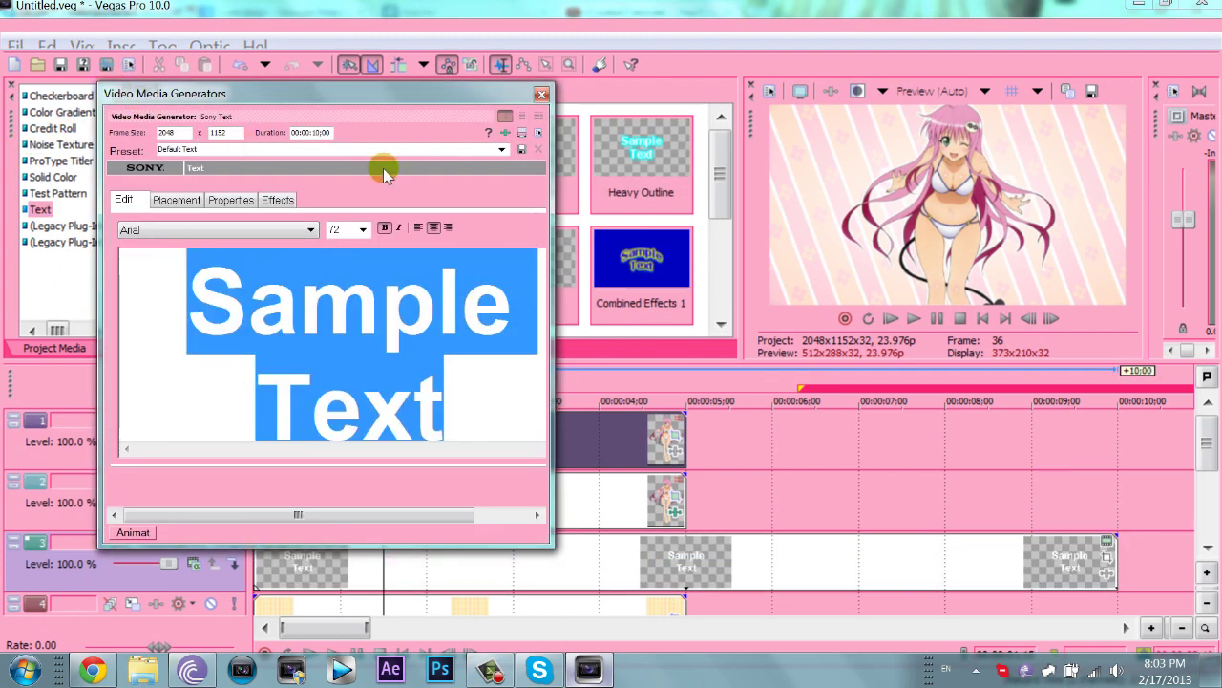
type("CANDY")
- Set CANDY to the Debussy font and move it to the upper left of the frame
left_click(241, 199)
left_click(125, 199)
double_click(219, 296)
left_click(227, 231)
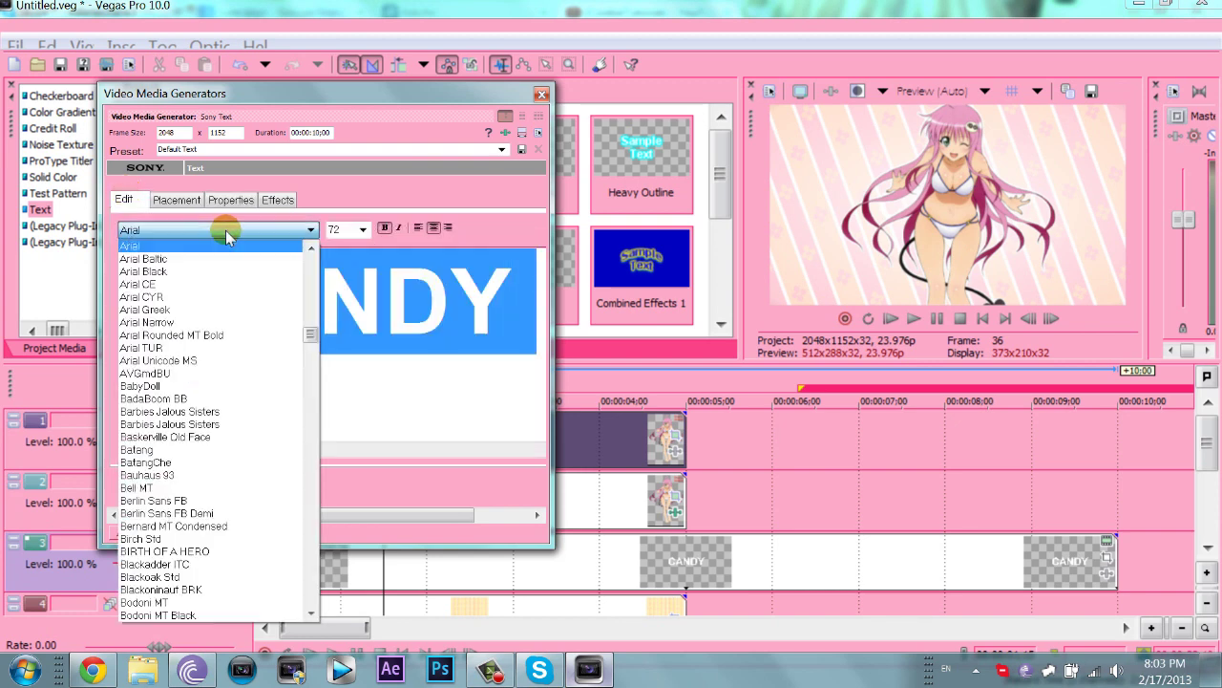
type("Debussy")
key("Return")
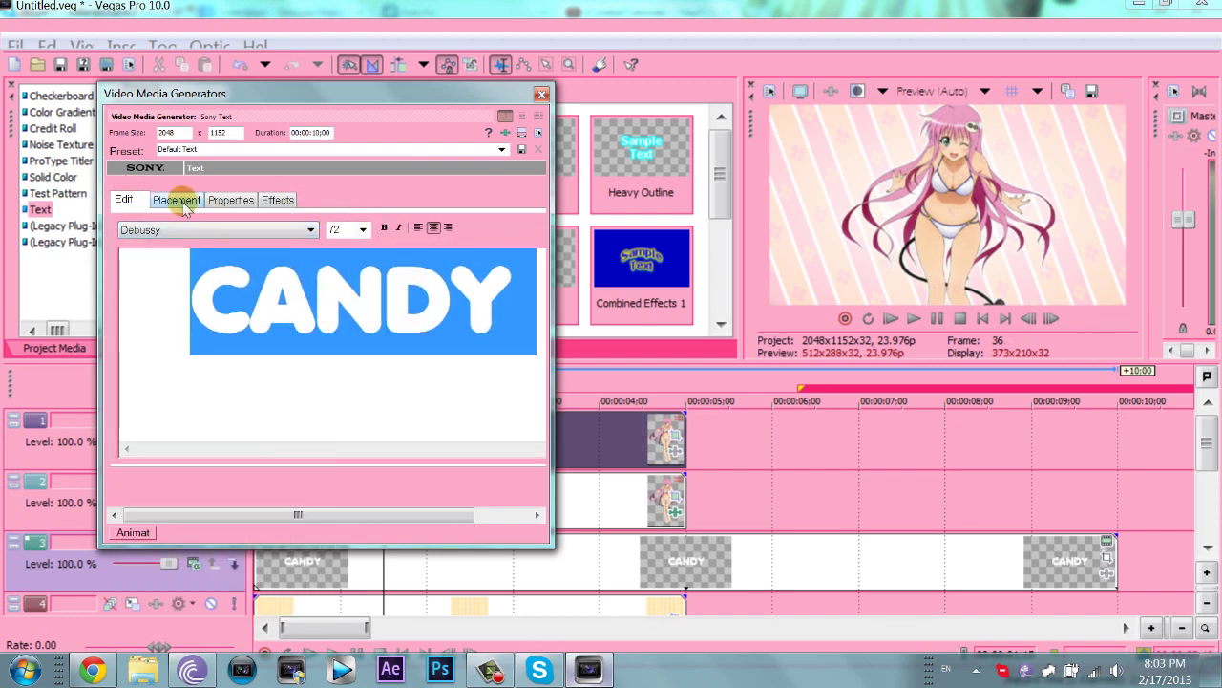
left_click(177, 200)
left_click_drag(246, 356, 221, 338)
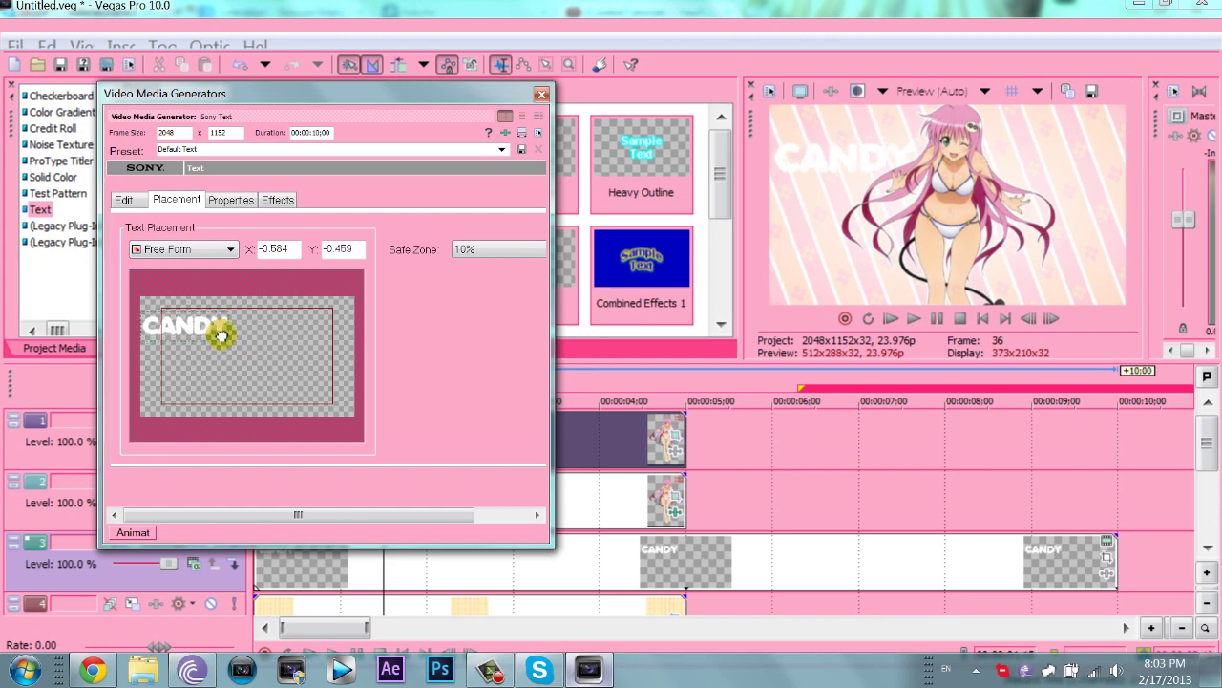
- Colour CANDY with pink sampled from the preview and add a white outline
left_click(231, 200)
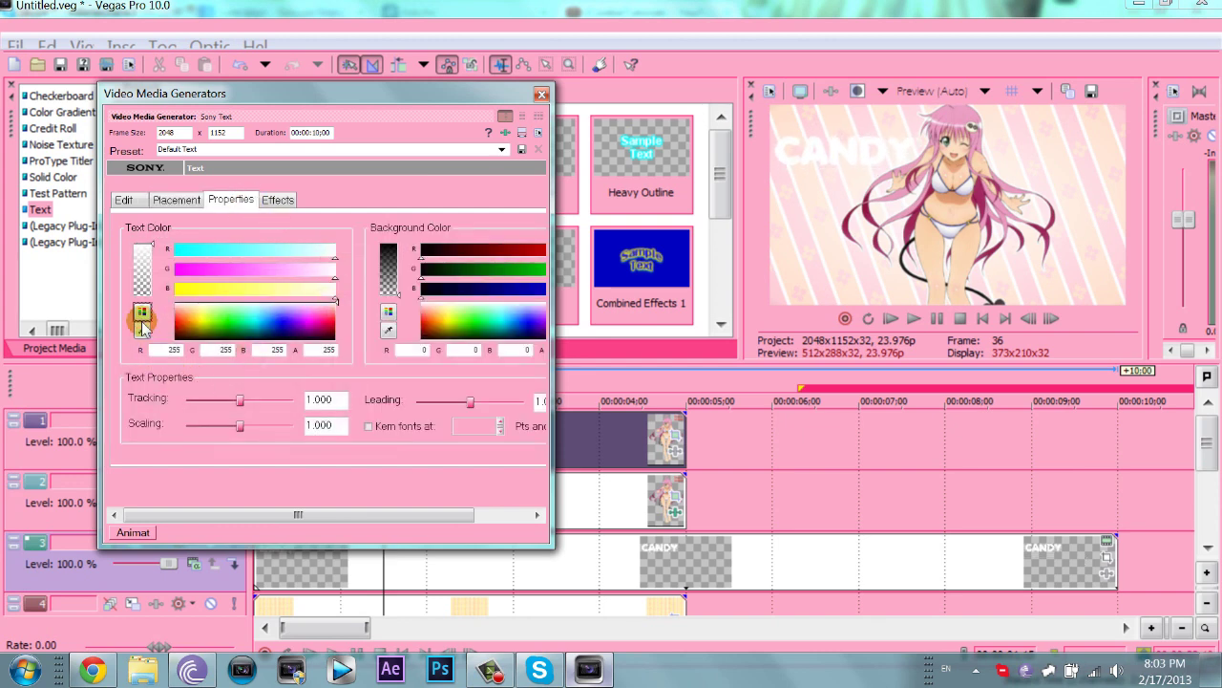
left_click(141, 329)
left_click(866, 116)
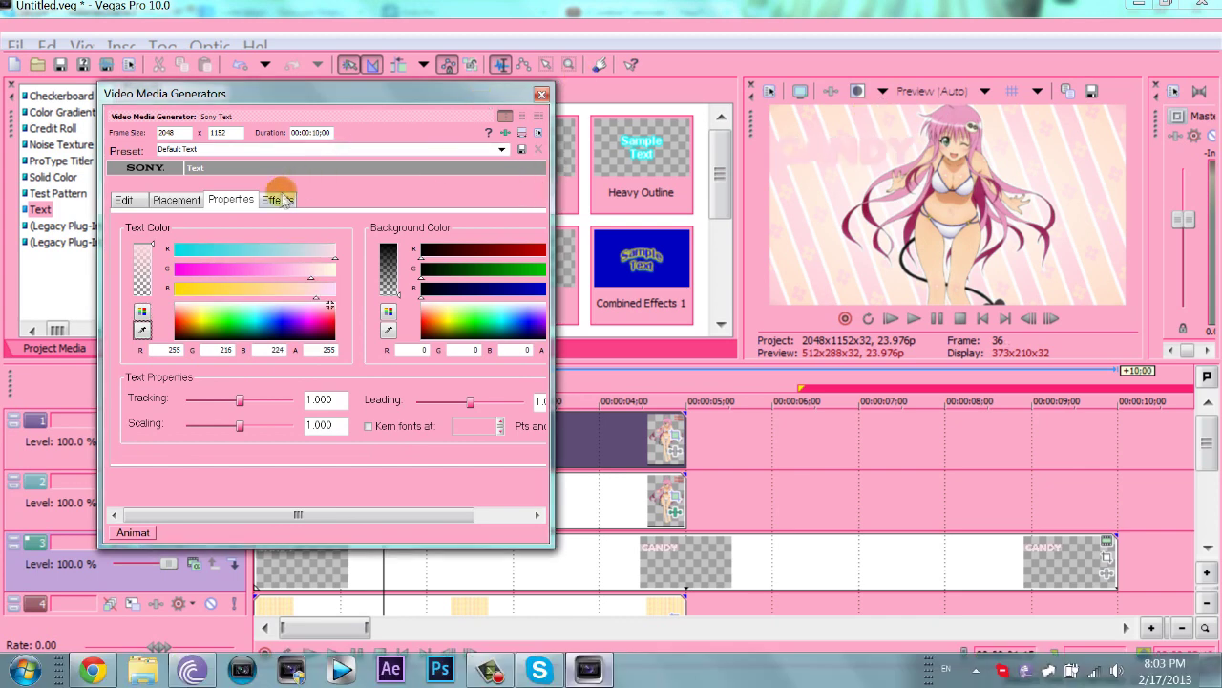
left_click(279, 199)
left_click(189, 246)
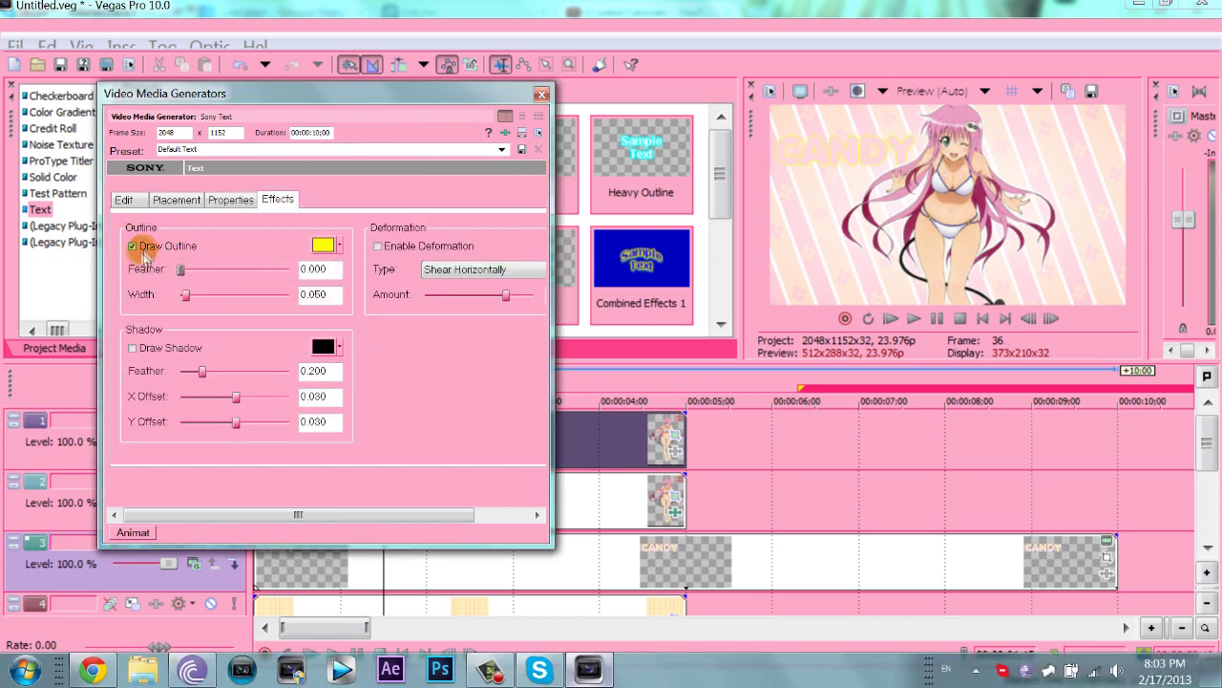
left_click(336, 246)
left_click(497, 437)
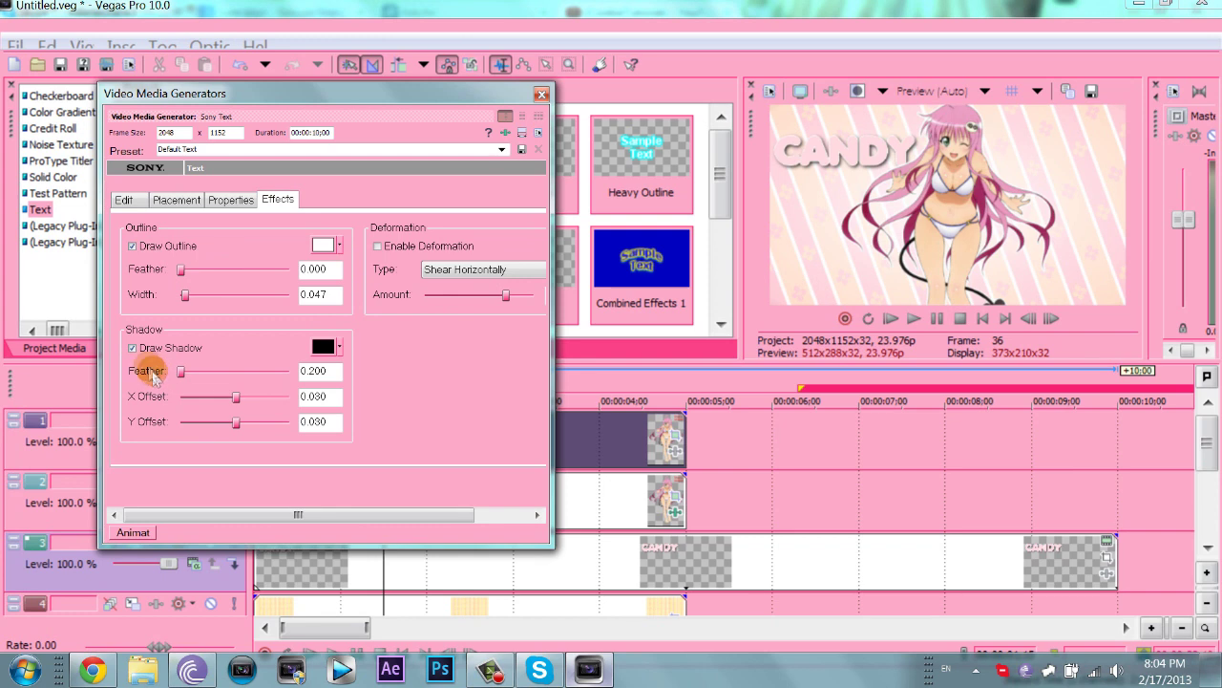
- Set the CANDY shadow colour to light pink
left_click(338, 347)
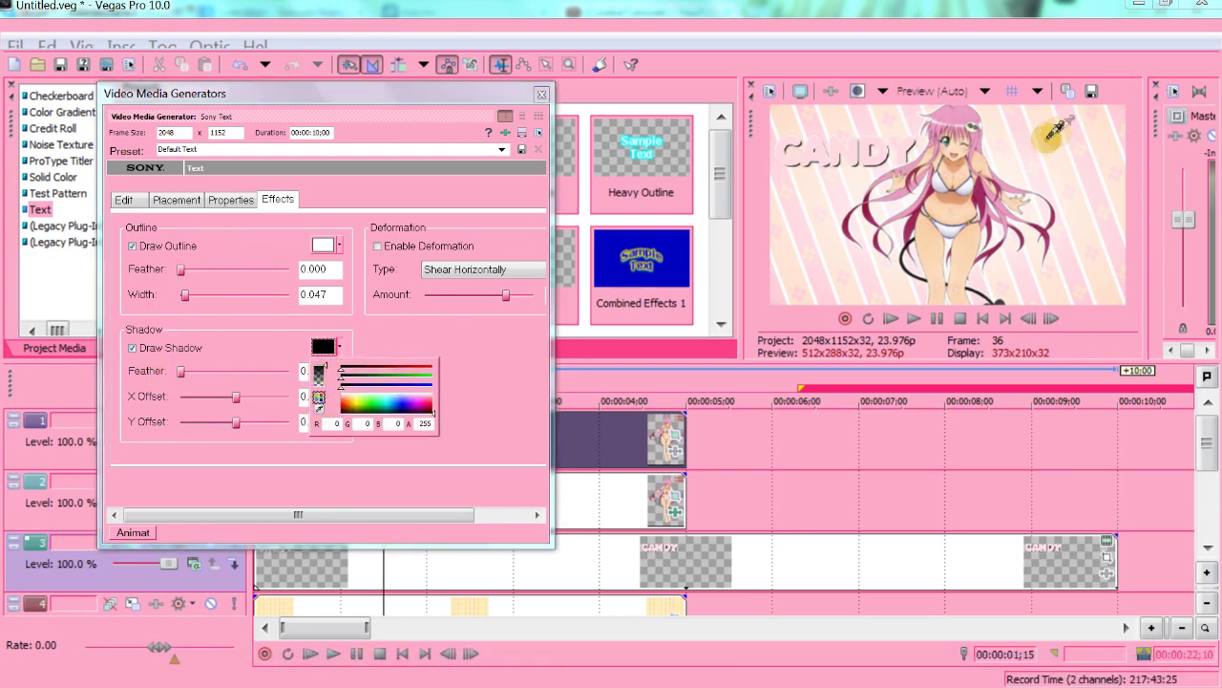
left_click(426, 178)
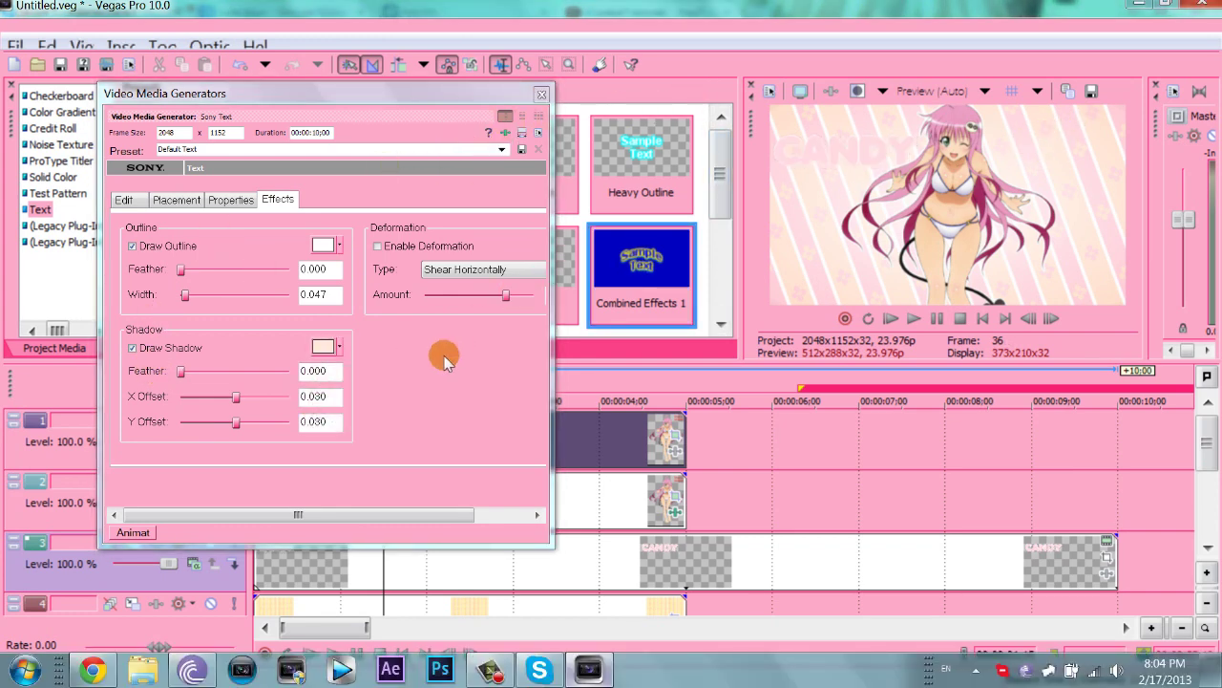
left_click(339, 348)
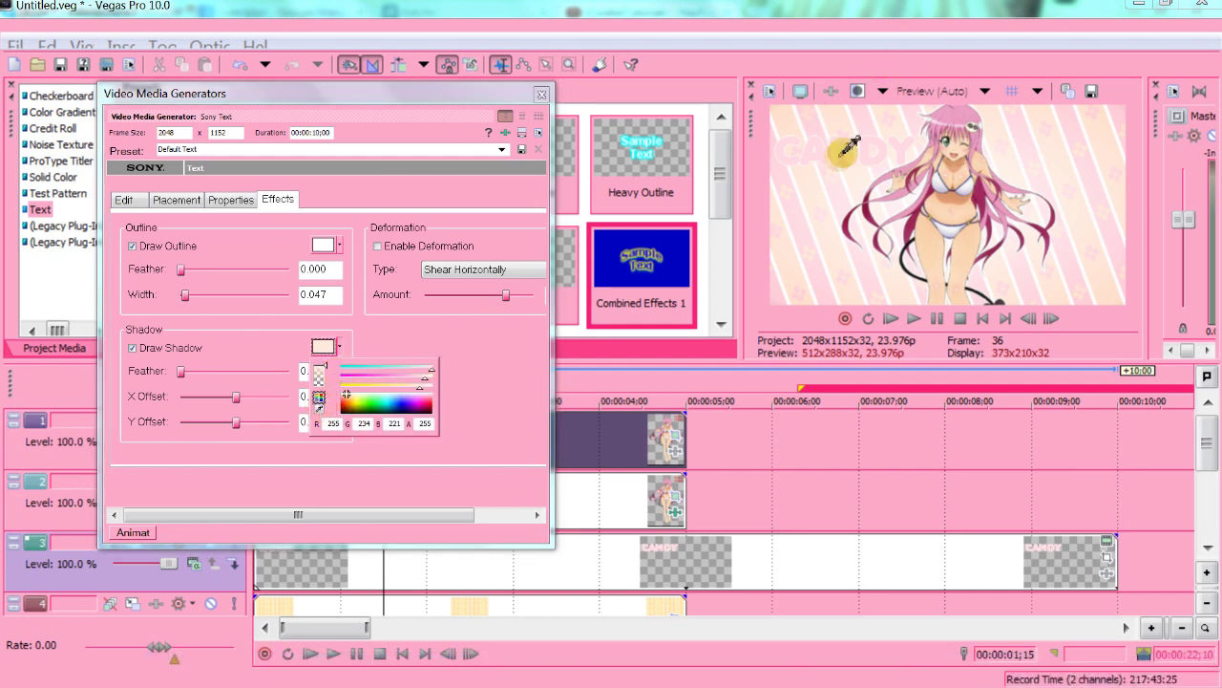
left_click(516, 334)
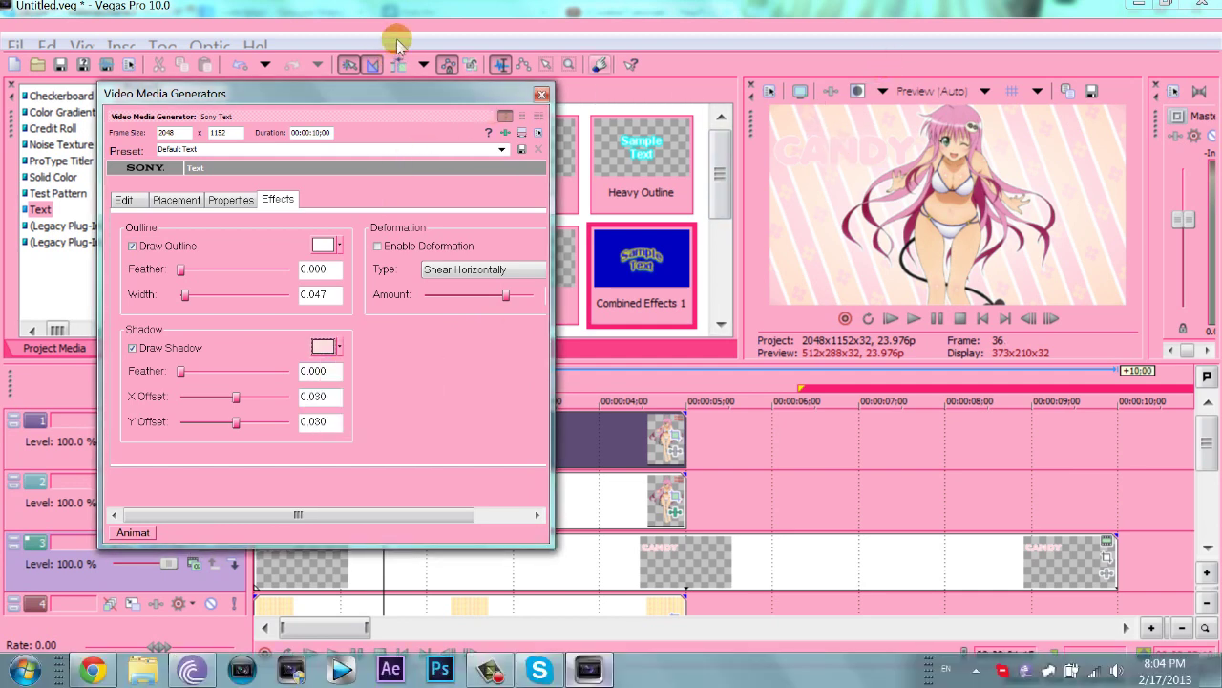
- Strengthen the pink of the CANDY text and resample the shadow colour from the preview
left_click(230, 199)
left_click(328, 315)
left_click(327, 315)
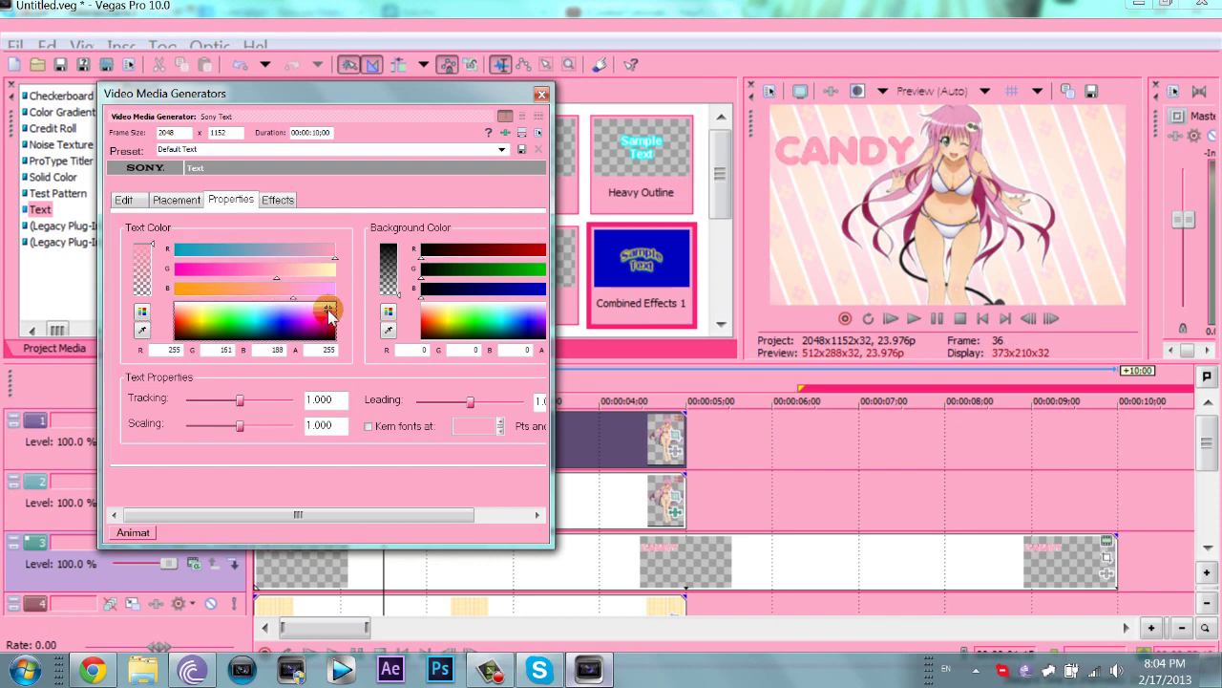
left_click(275, 200)
left_click(324, 347)
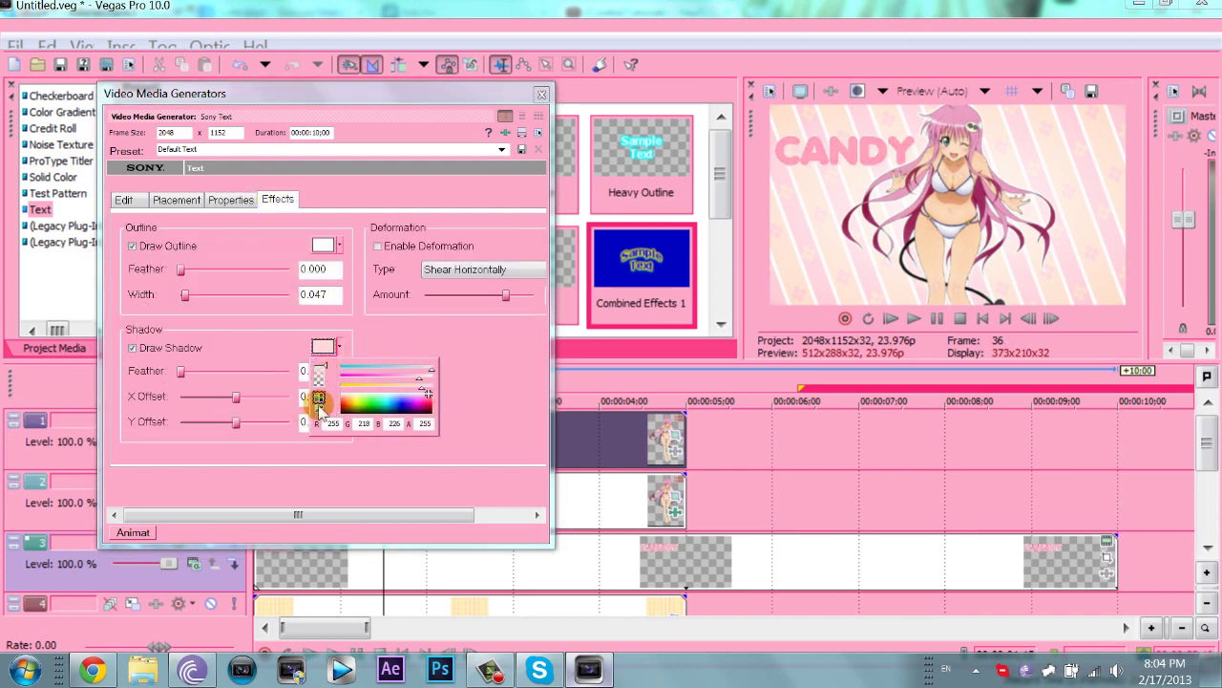
left_click(318, 400)
left_click(827, 148)
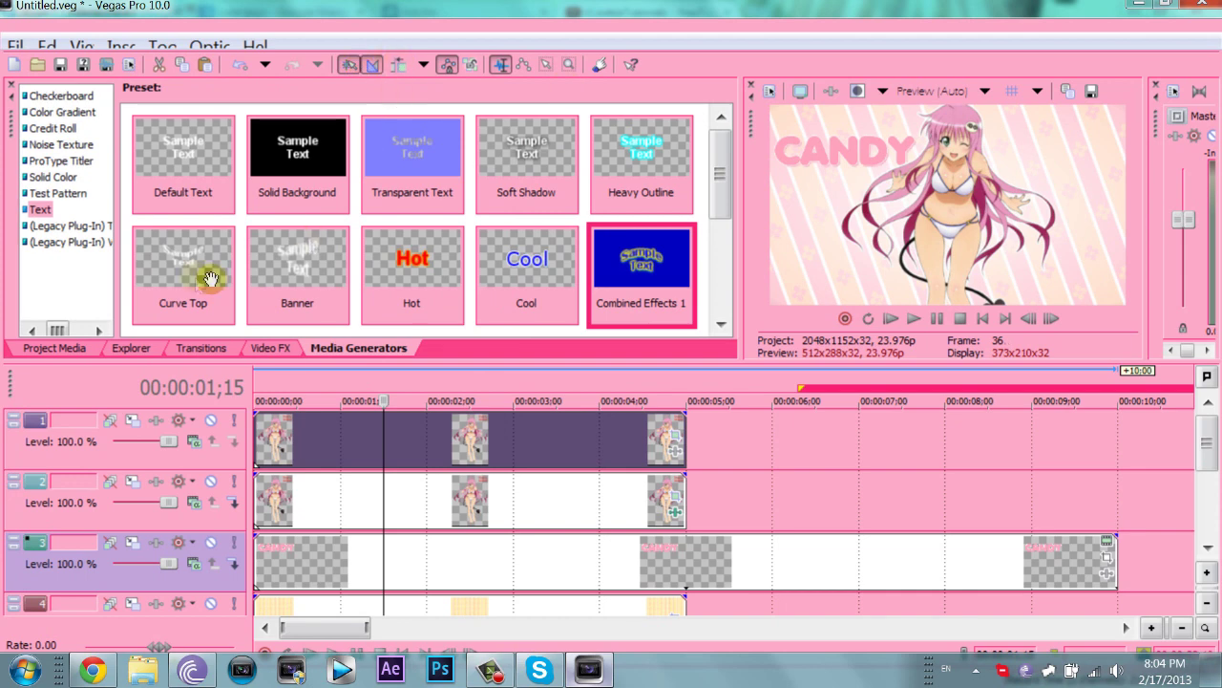
- Drag the Push Right transition onto the start of the first CANDY title event
left_click(274, 563)
left_click(201, 347)
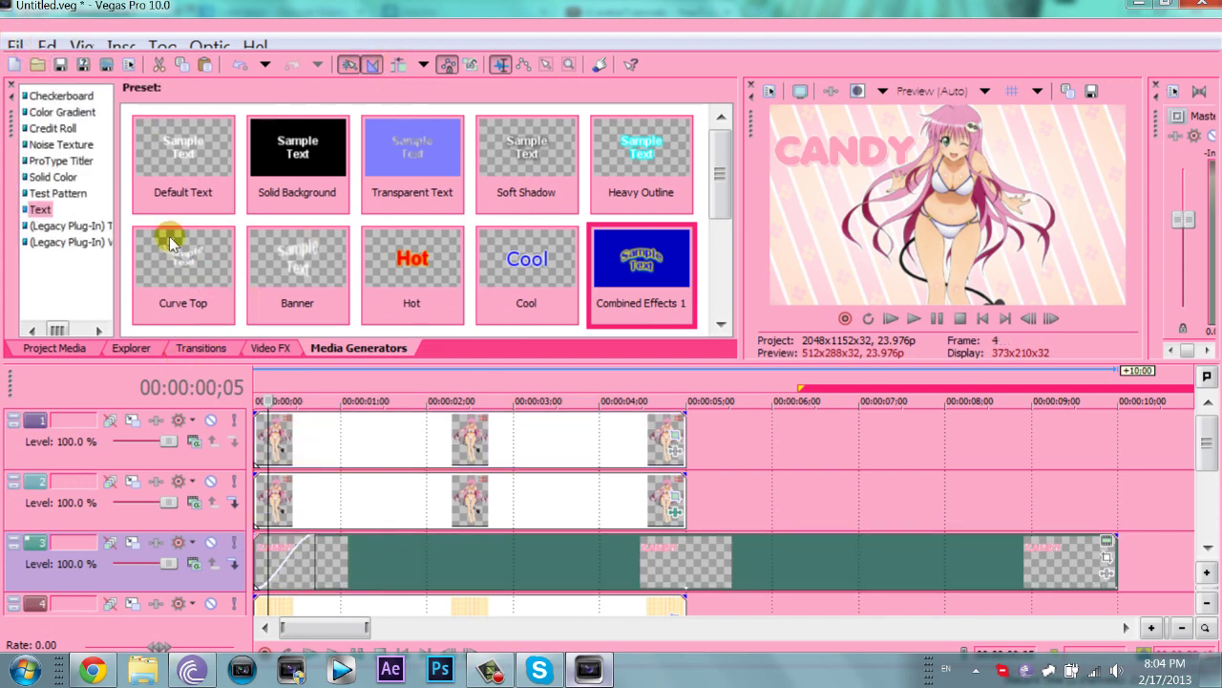
scroll(148, 238, "down", 12)
scroll(38, 143, "down", 1)
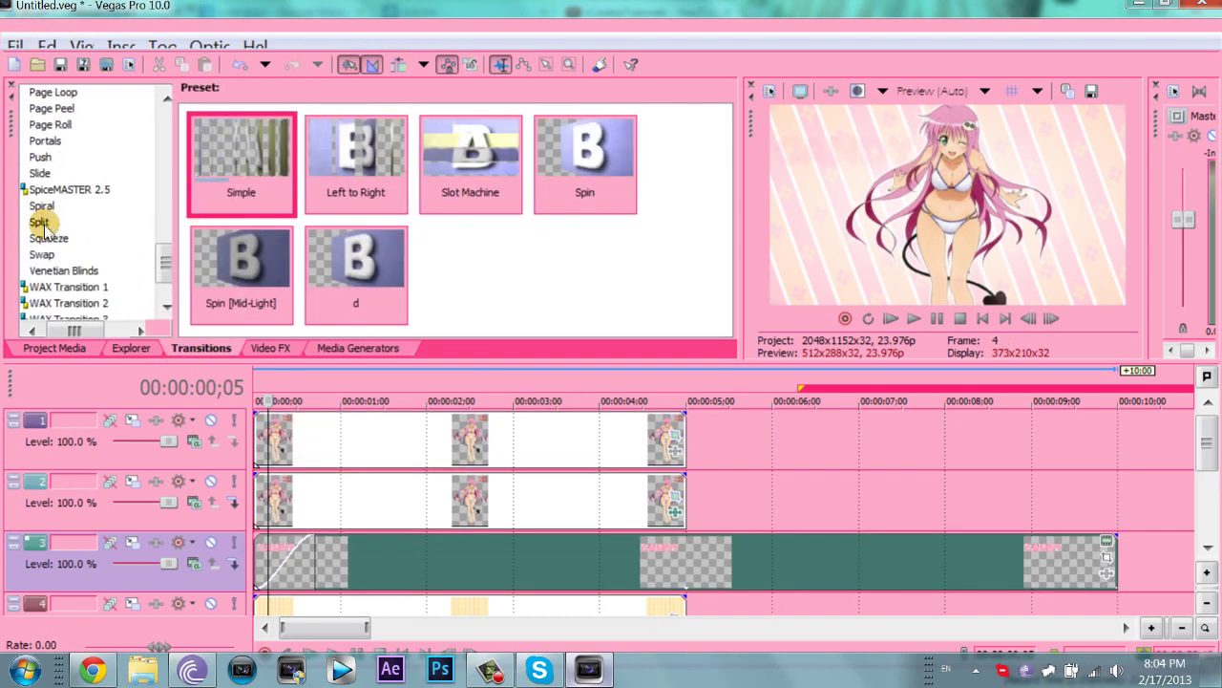
left_click(40, 157)
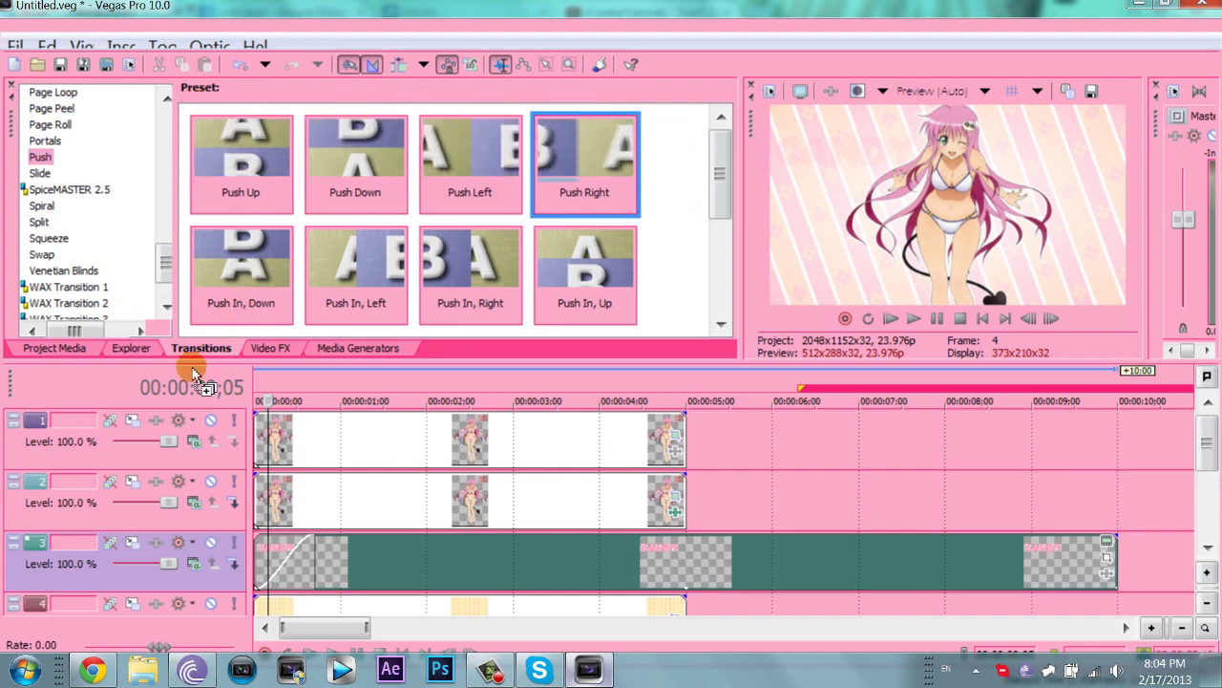
left_click_drag(585, 153, 287, 563)
left_click(716, 23)
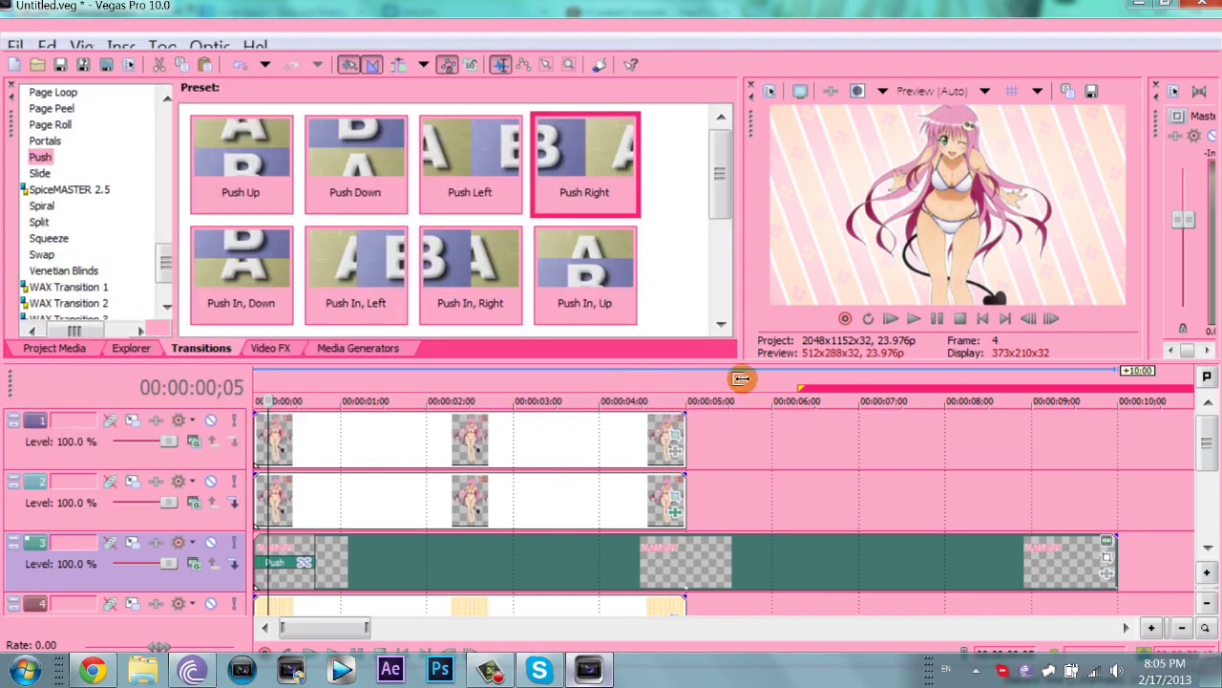
- Undo the last edit, play back the Push transition and open Pan/Crop for the CANDY event
key("ctrl+z")
key("space")
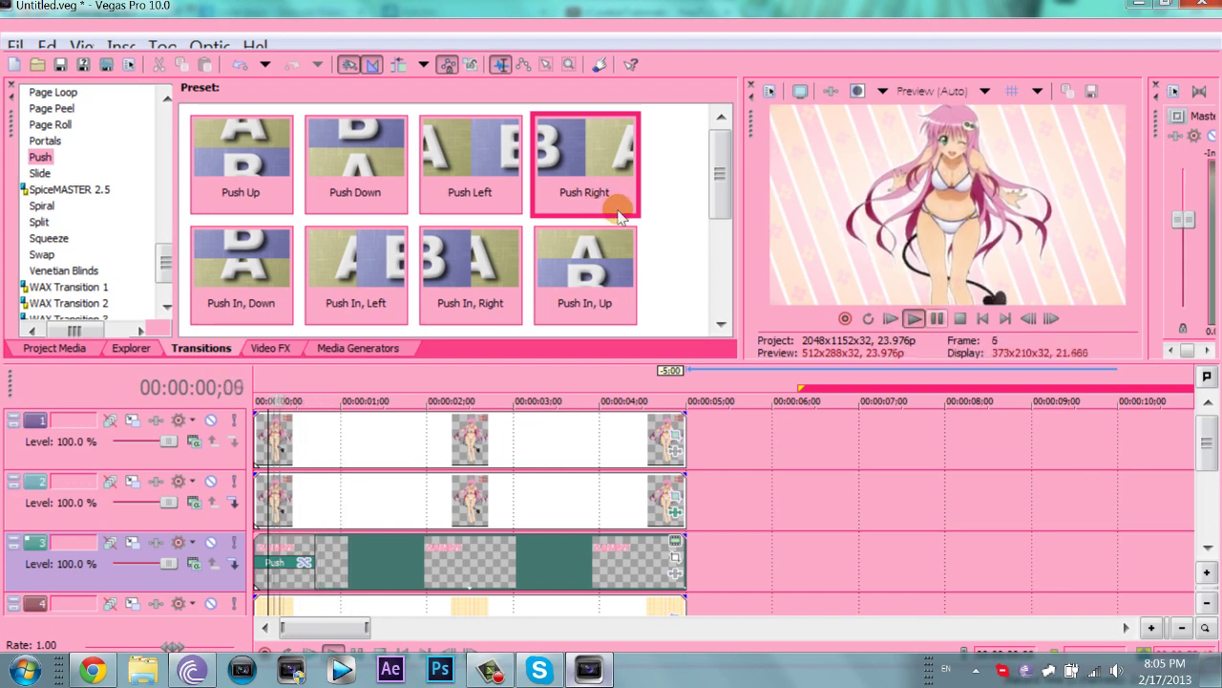
key("space")
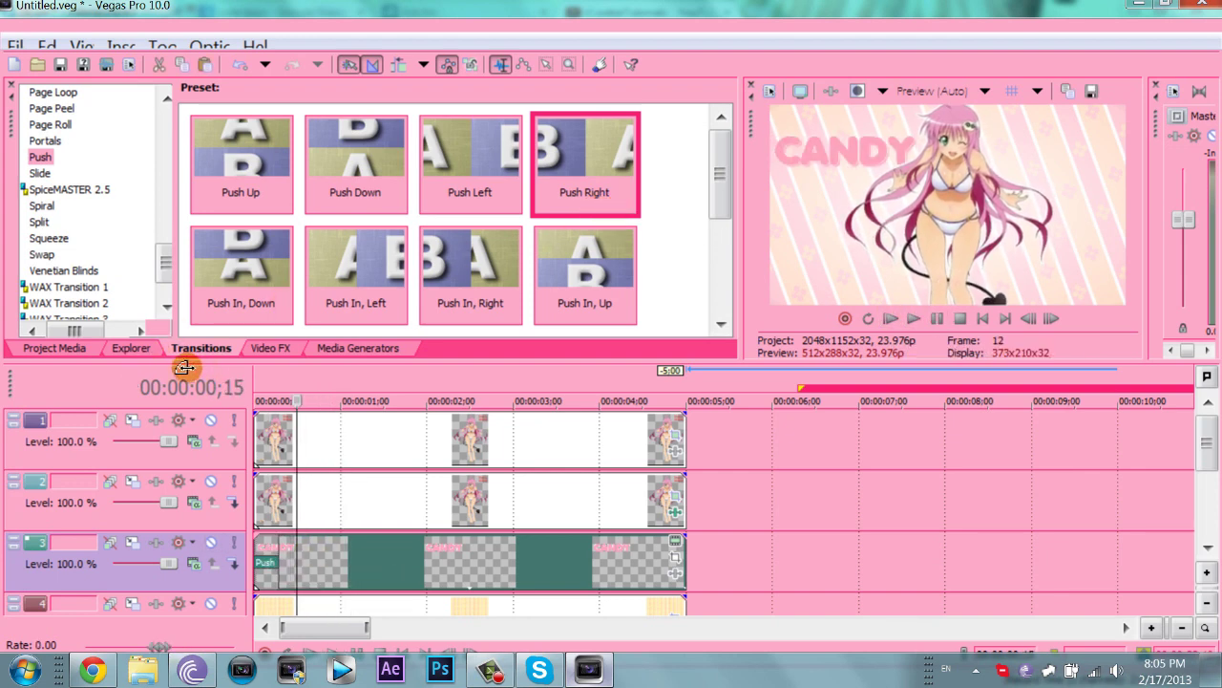
left_click(494, 557)
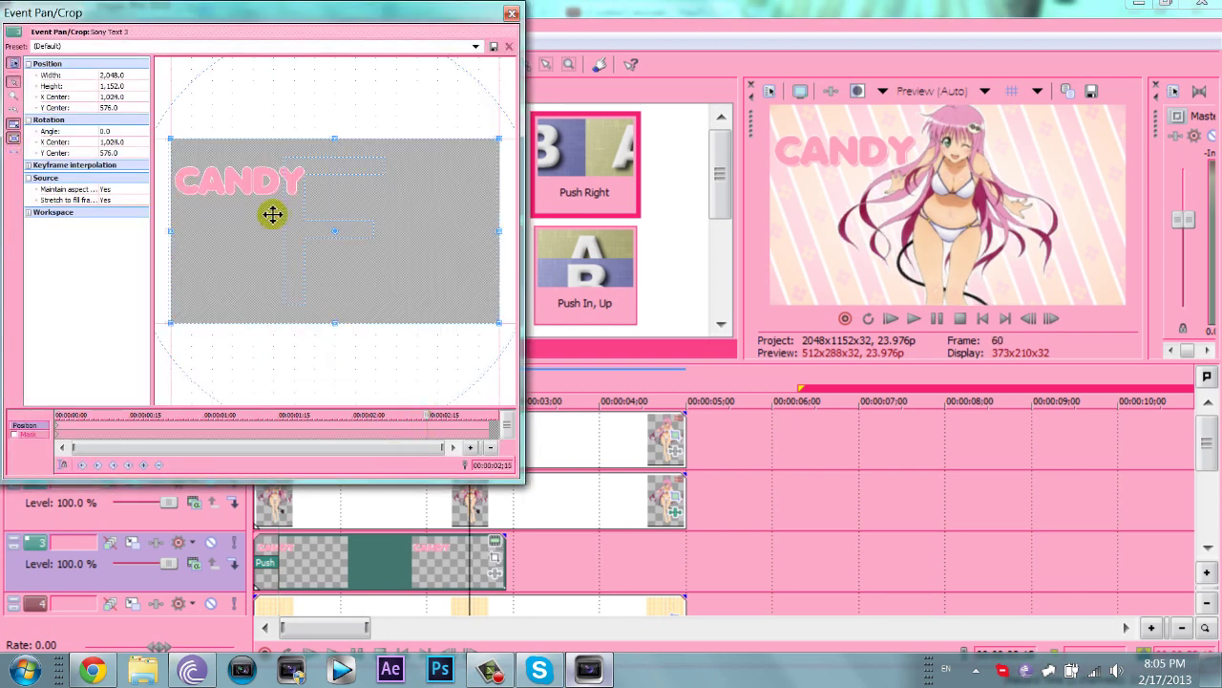
- Shift the CANDY framing slightly left and preview the result
left_click_drag(273, 214, 268, 214)
key("space")
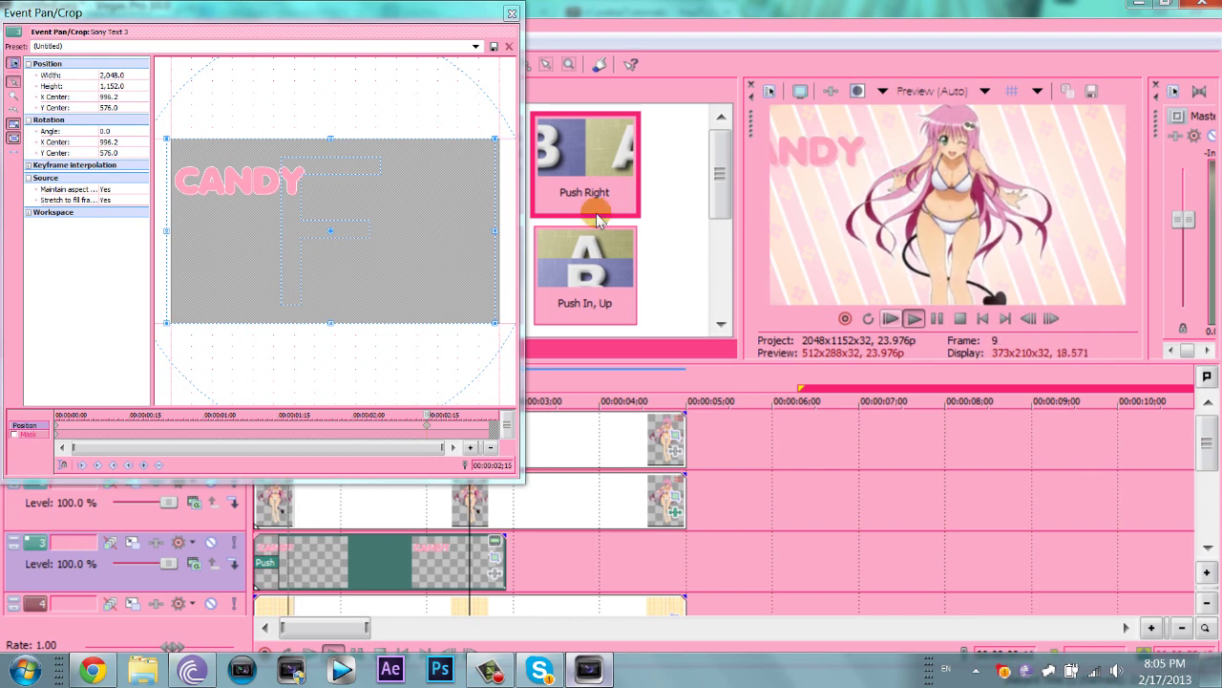
key("space")
left_click(512, 13)
- Insert a new video track, paste a new copy of the text event and move it earlier
right_click(38, 368)
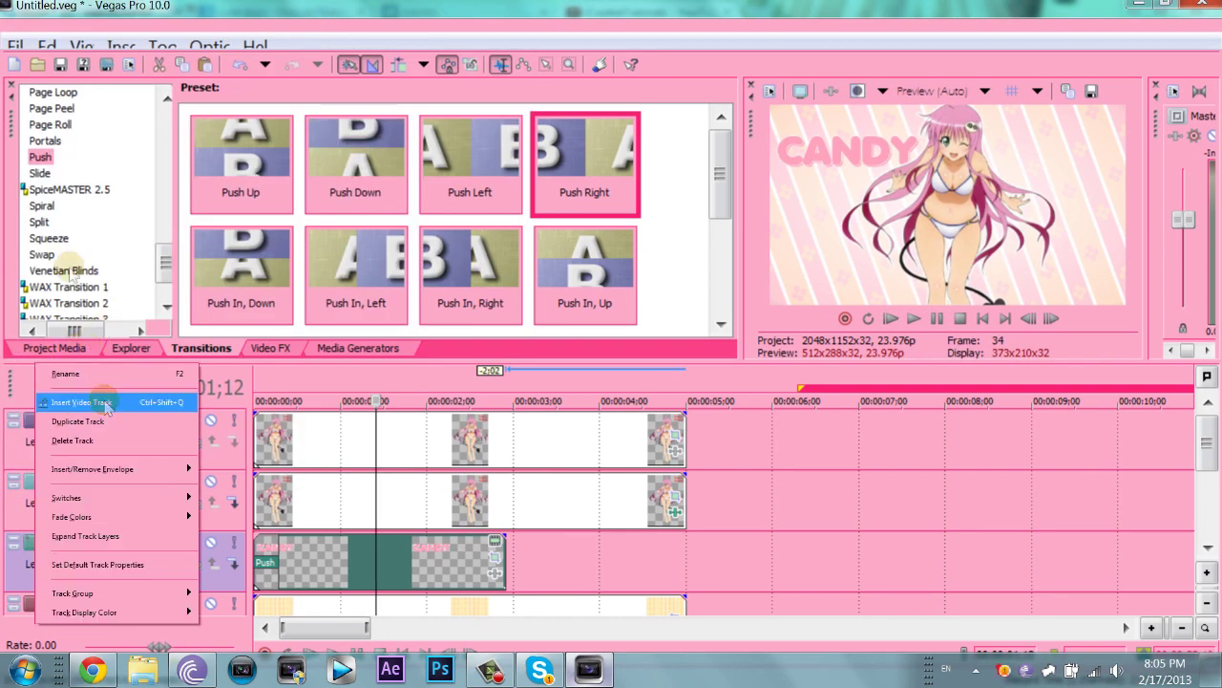
left_click(107, 402)
right_click(212, 390)
left_click(220, 390)
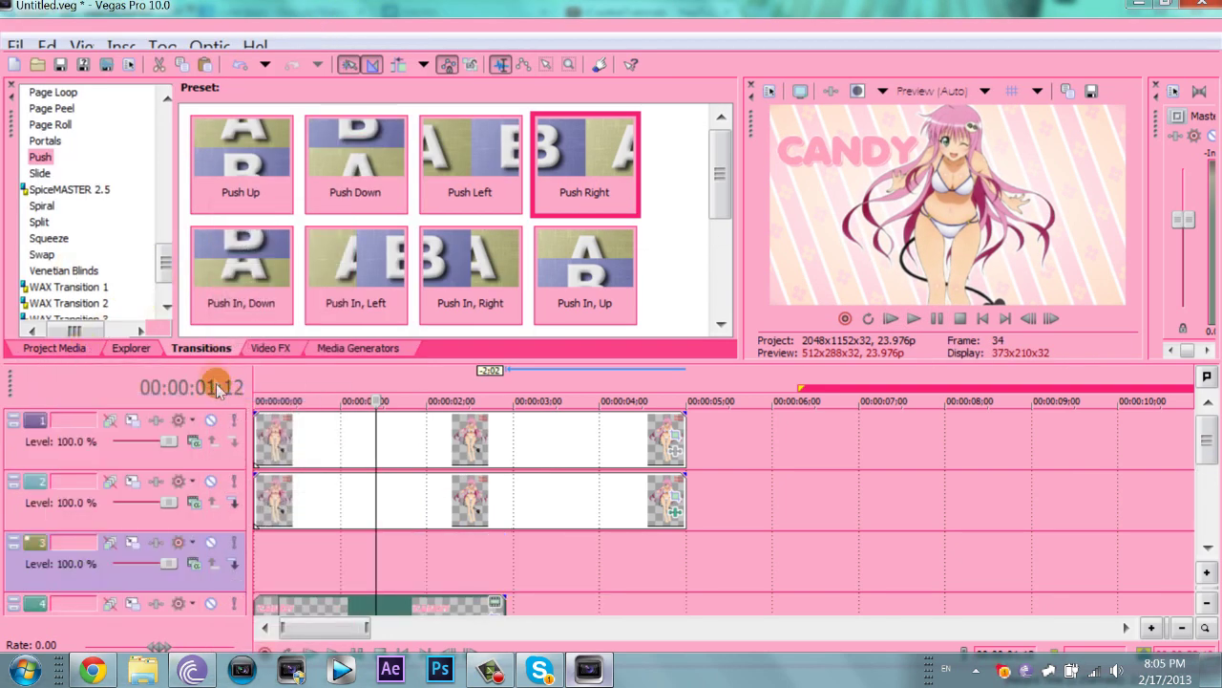
right_click(307, 391)
left_click(320, 401)
left_click(540, 238)
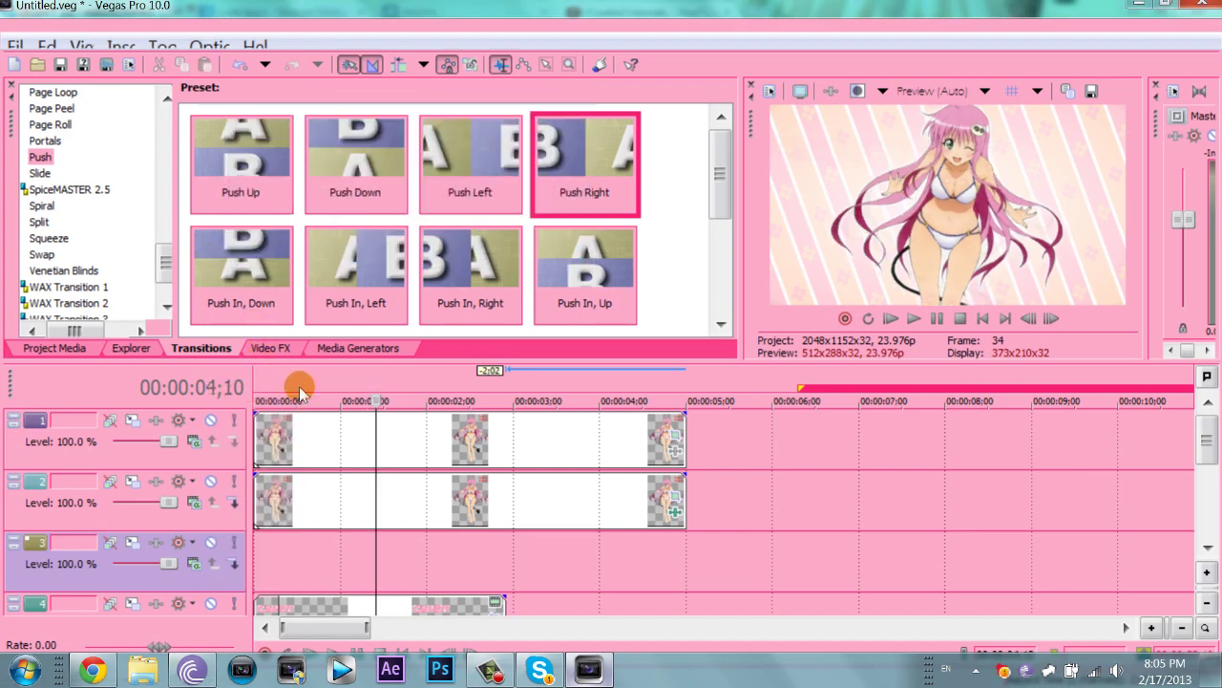
left_click_drag(498, 563, 438, 563)
- Retype the copied title as CANDY and change its text colour to white
left_click(523, 571)
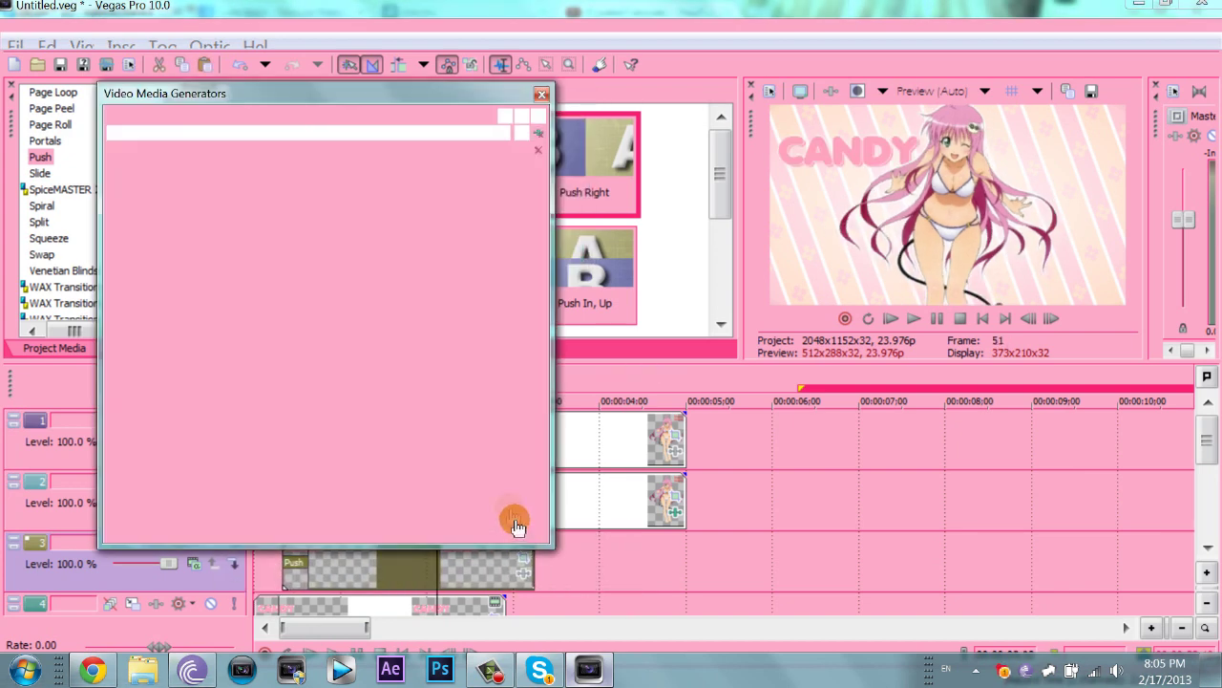
key("ctrl+a")
type("CANDY")
left_click(232, 200)
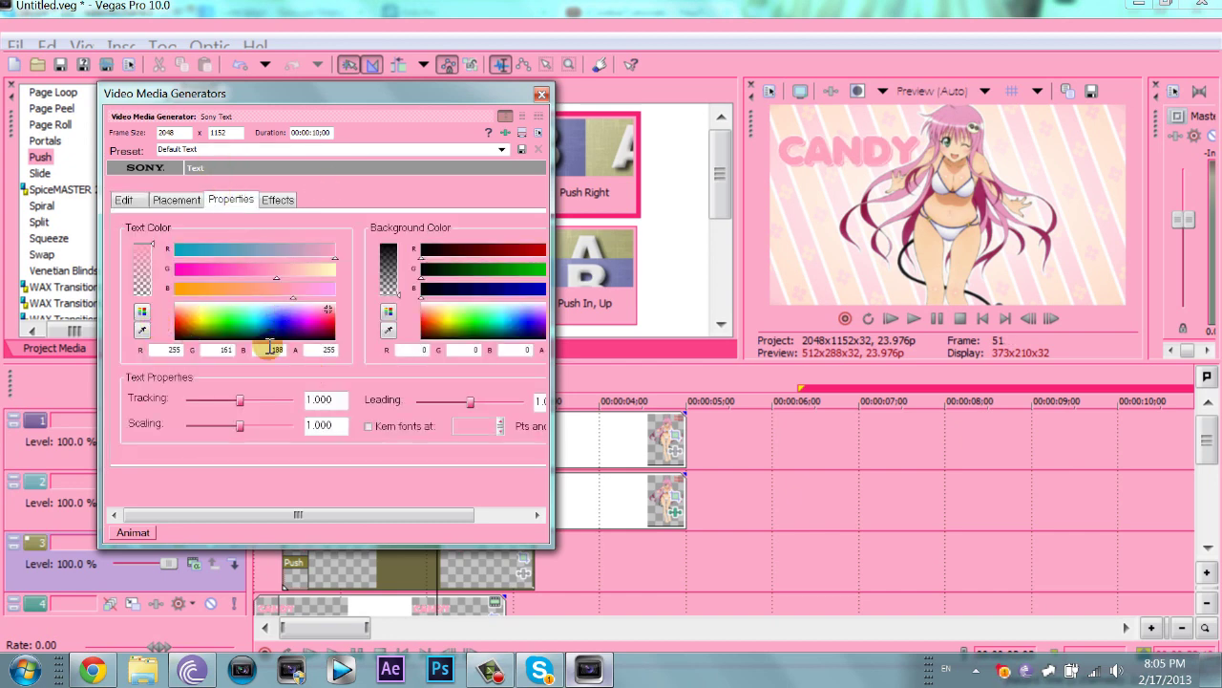
left_click_drag(286, 276, 268, 243)
- Give CANDY a pink outline and white shadow, and move it right to X 0.543, Y -0.058
left_click(275, 201)
left_click(336, 247)
left_click(333, 336)
left_click(336, 347)
left_click(436, 323)
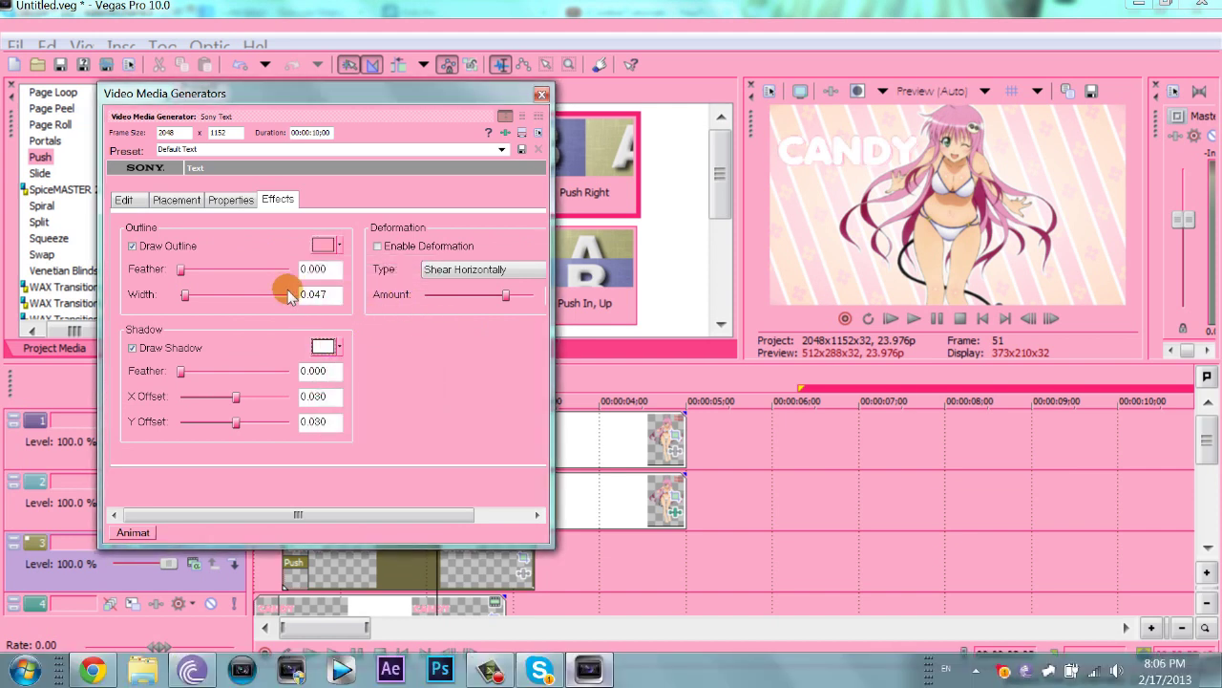
left_click(329, 346)
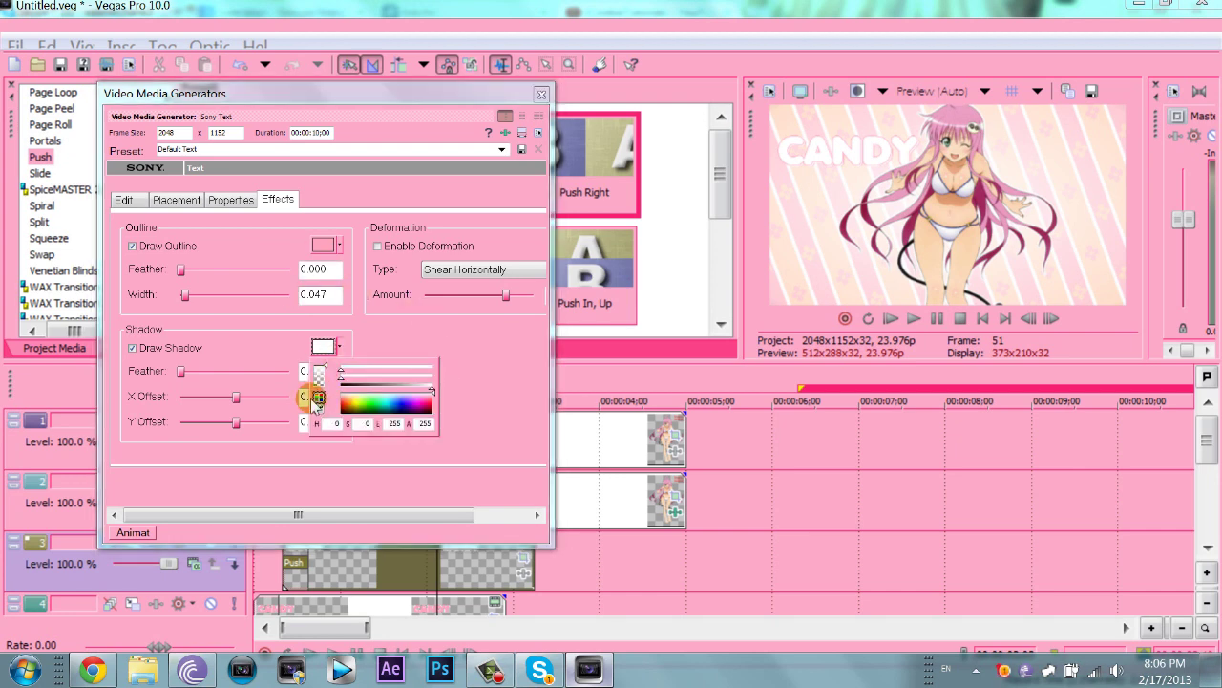
left_click(396, 329)
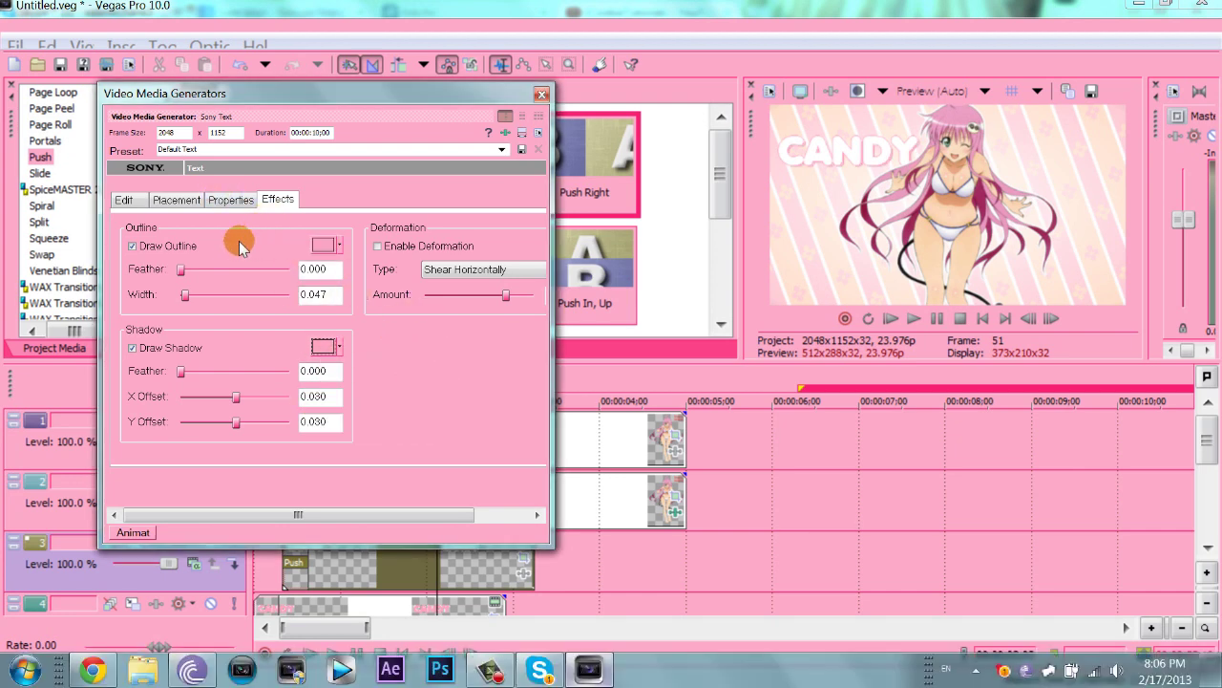
left_click(177, 200)
mouse_move(191, 320)
left_mouse_down()
mouse_move(320, 355)
mouse_move(312, 351)
left_mouse_up()
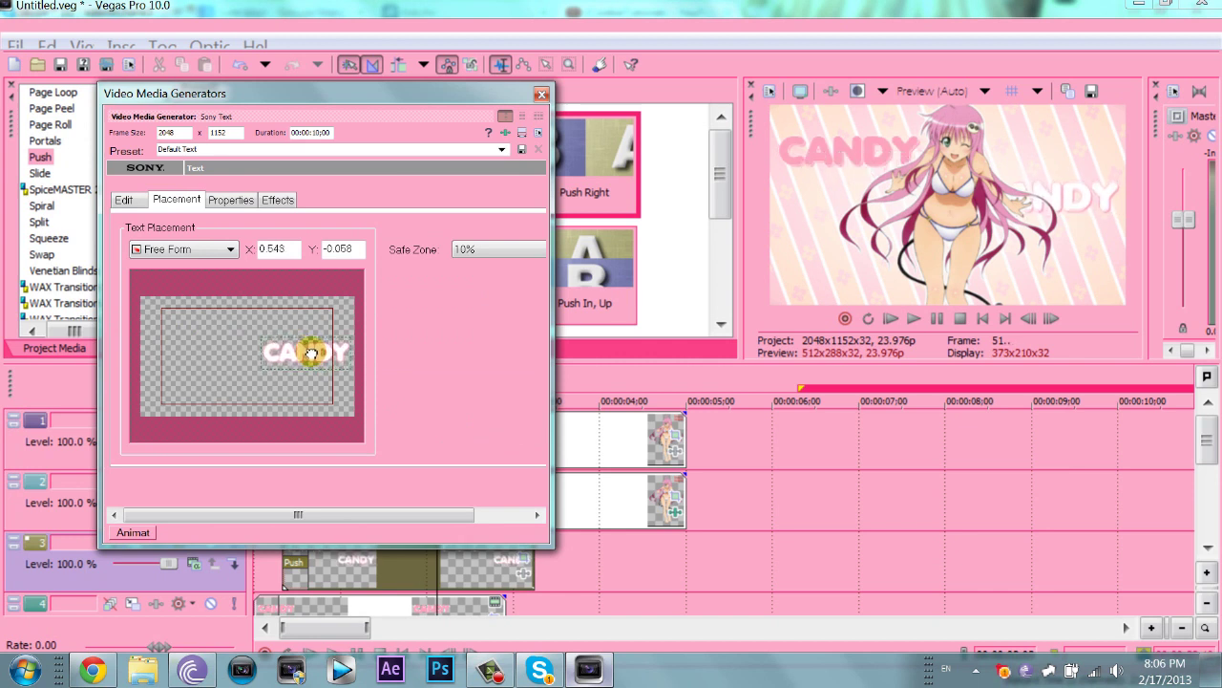
- Slide the second CANDY title right, shifting its Pan/Crop center from 996.2 to 1079.6
left_click(541, 94)
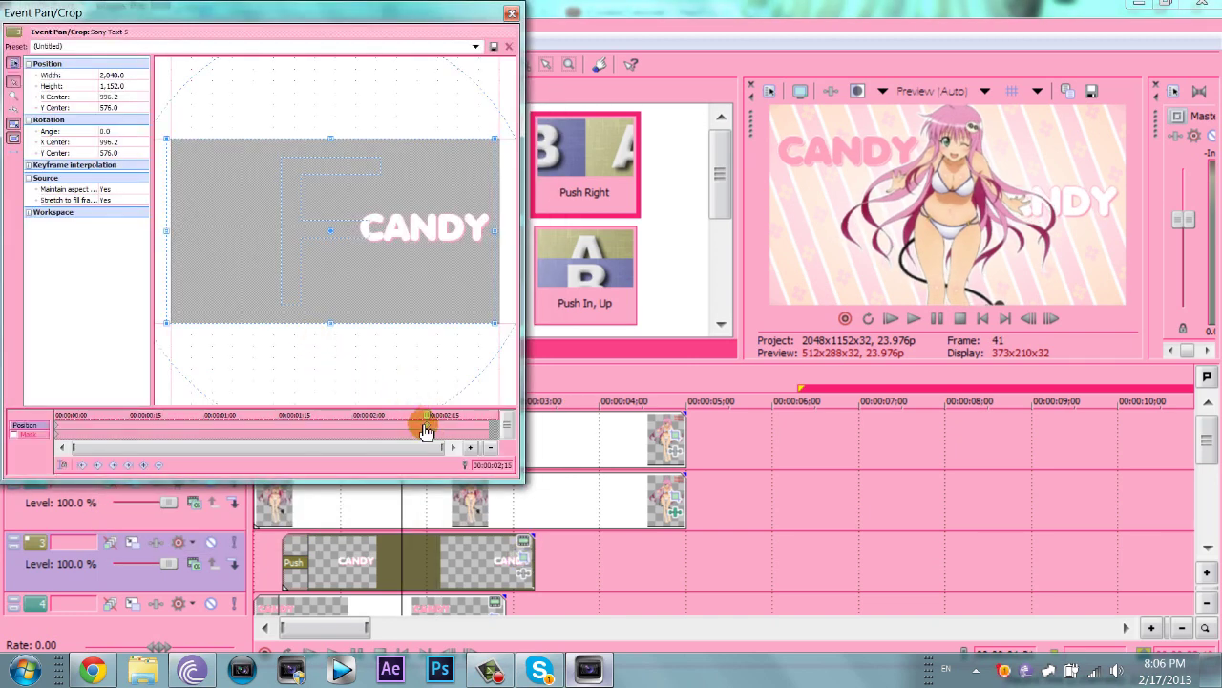
left_click(425, 429)
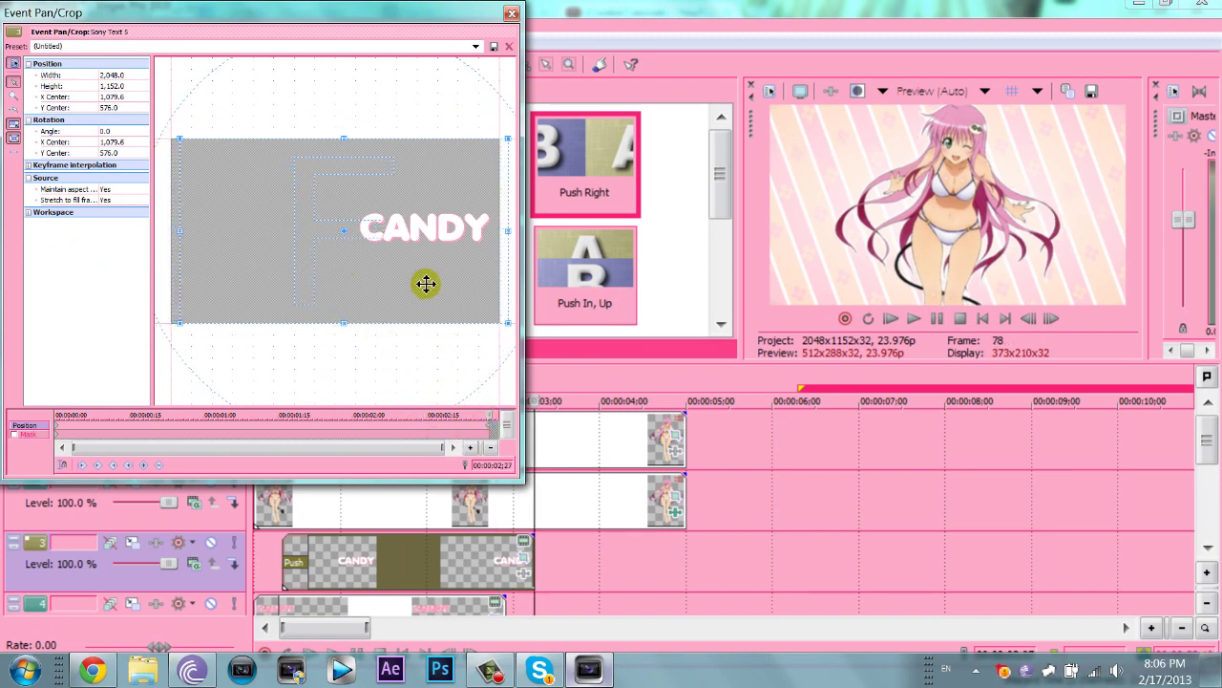
left_click(523, 542)
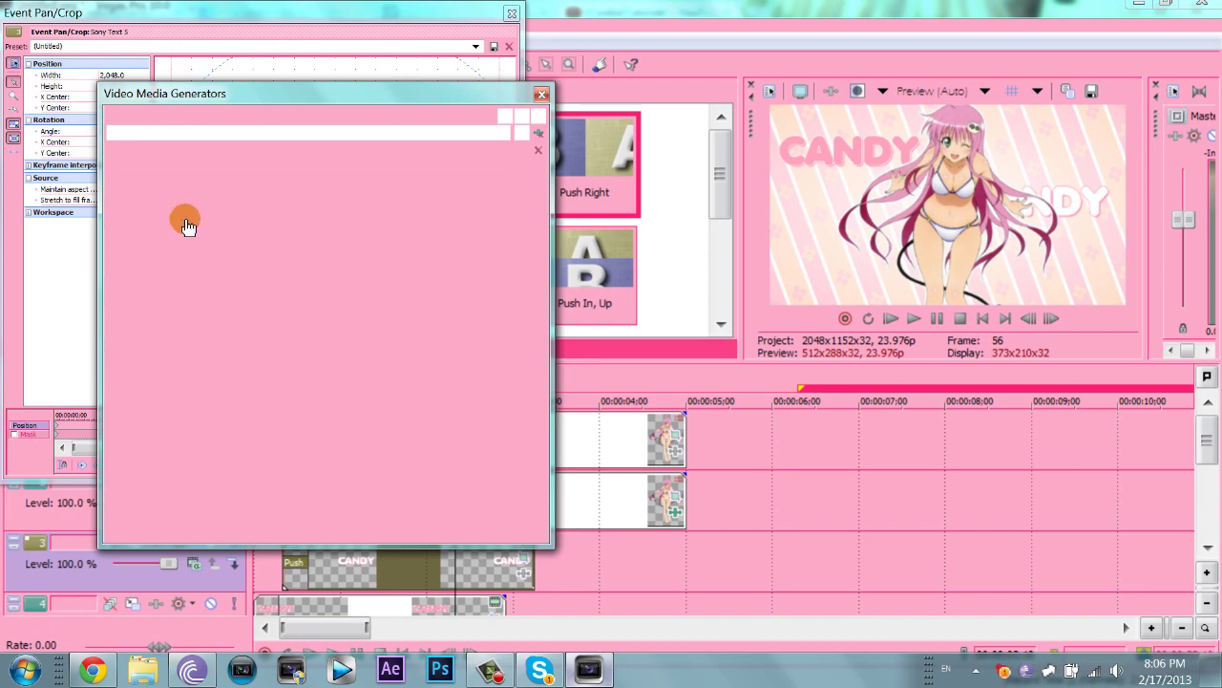
left_click(177, 200)
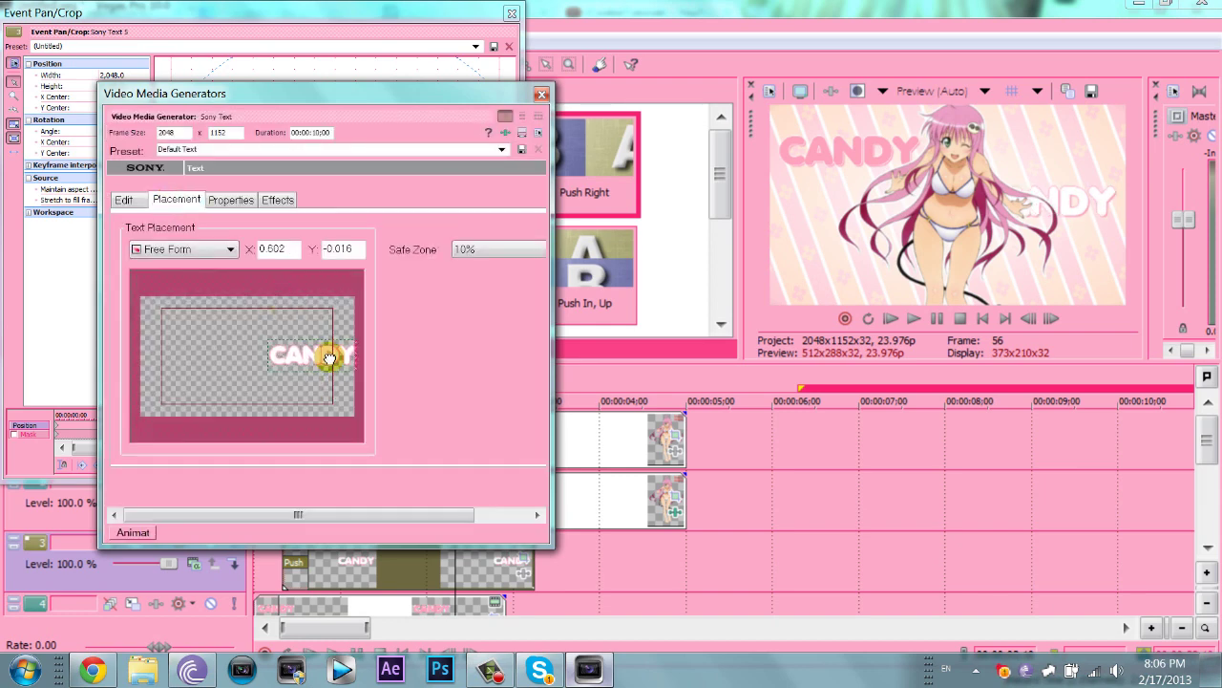
left_click(542, 94)
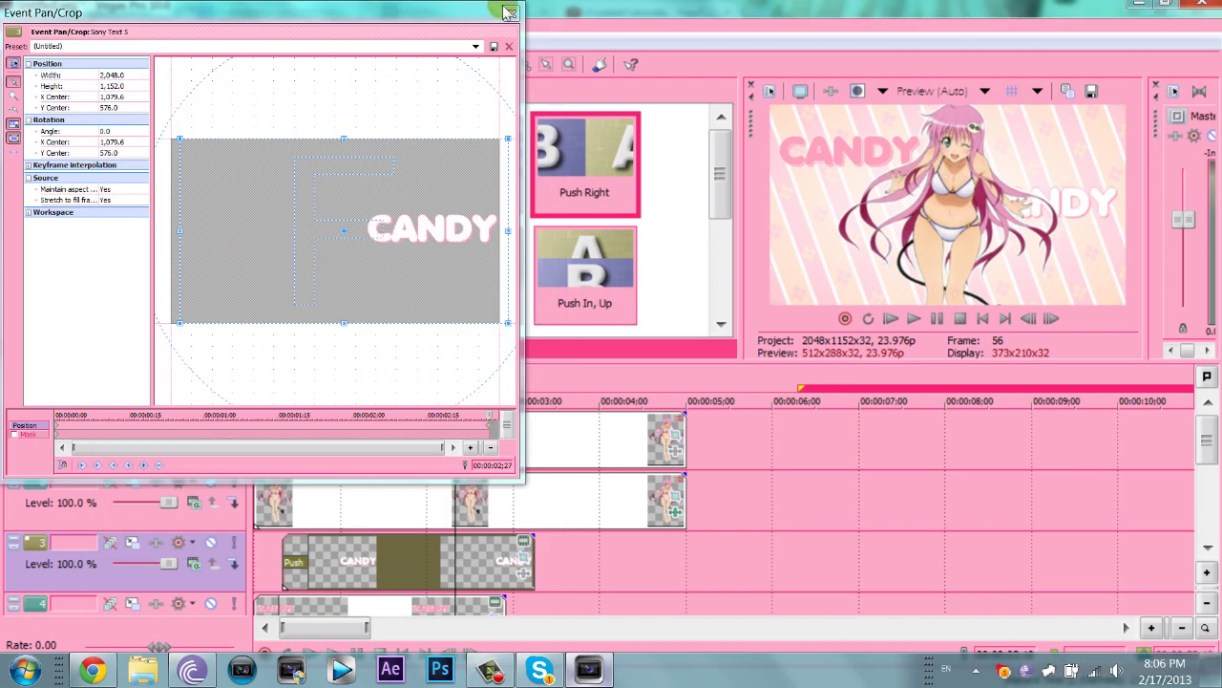
left_click(511, 13)
scroll(790, 355, "down", 1)
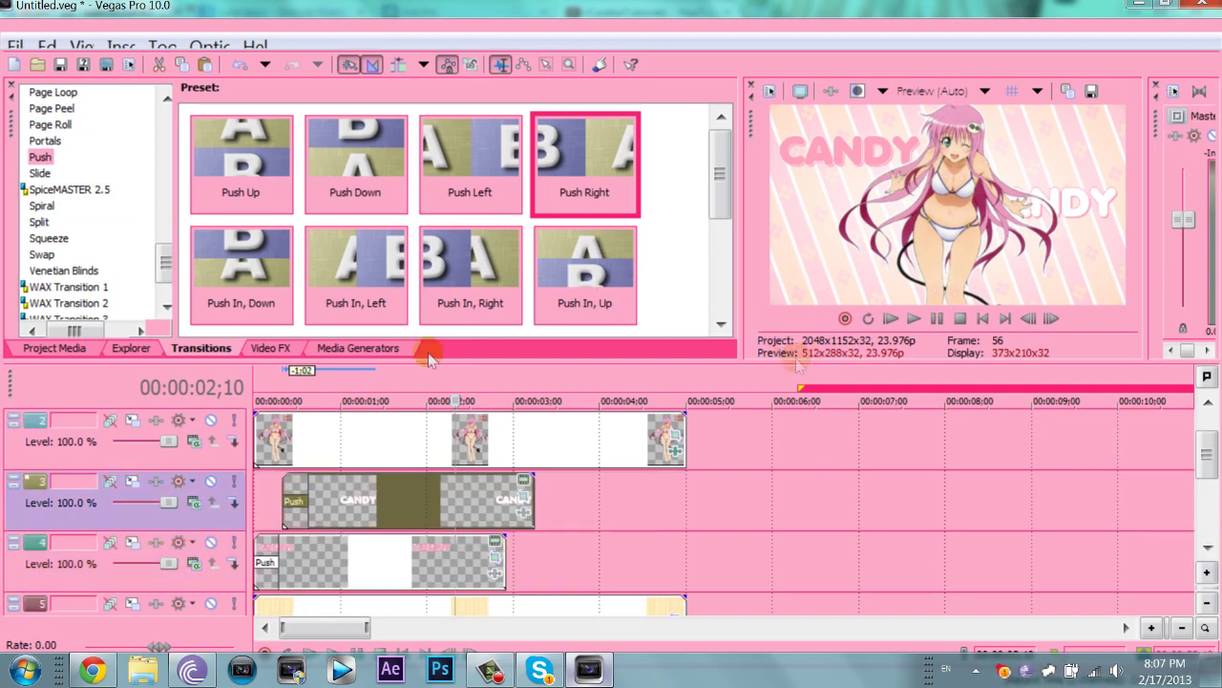
- Insert a track with Ctrl+Shift+Q, paste the CANDY event as a new copy and open its text settings
key("ctrl+shift+q")
right_click(212, 604)
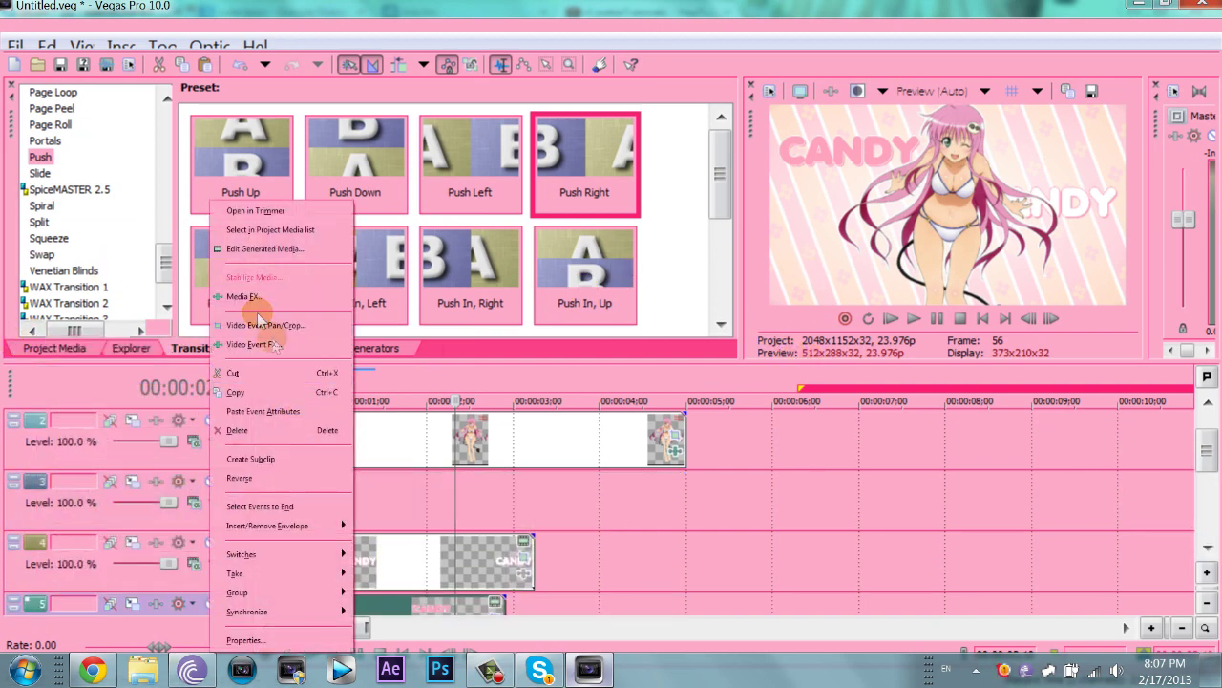
key("ctrl+v")
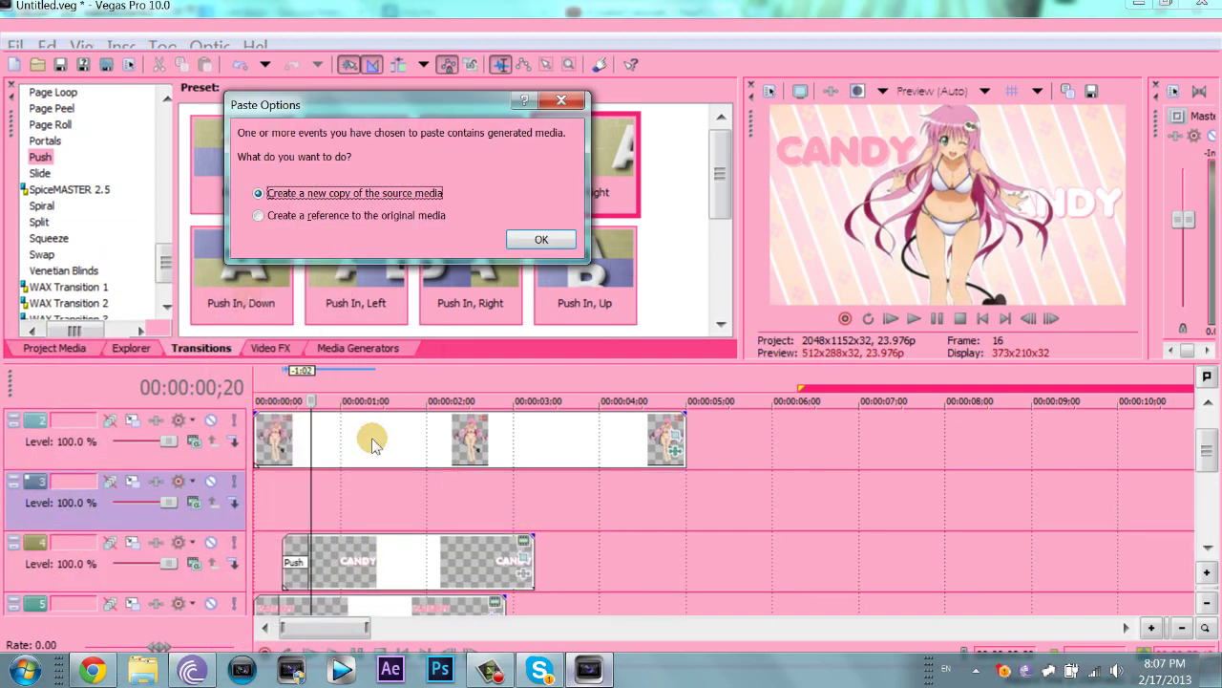
key("Return")
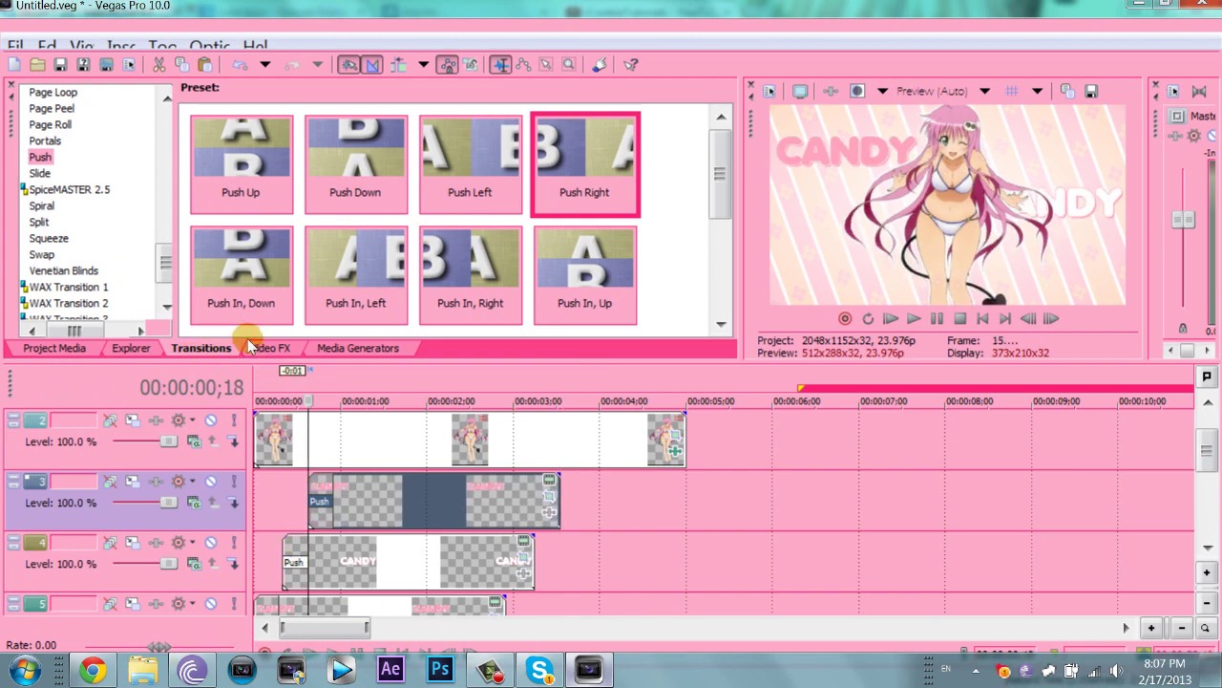
key("ctrl+shift+t")
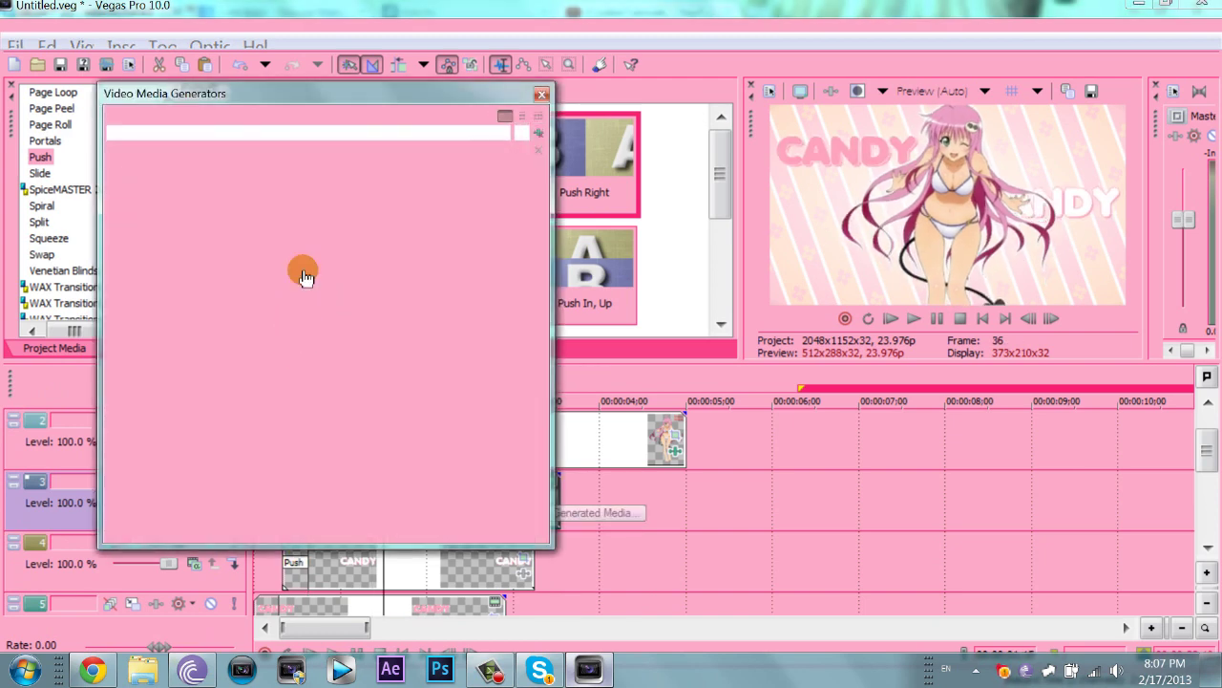
- Move the third CANDY title to the lower-left of the frame (X -0.572, Y 0.606) and preview it
left_click(176, 198)
left_click_drag(205, 327, 215, 396)
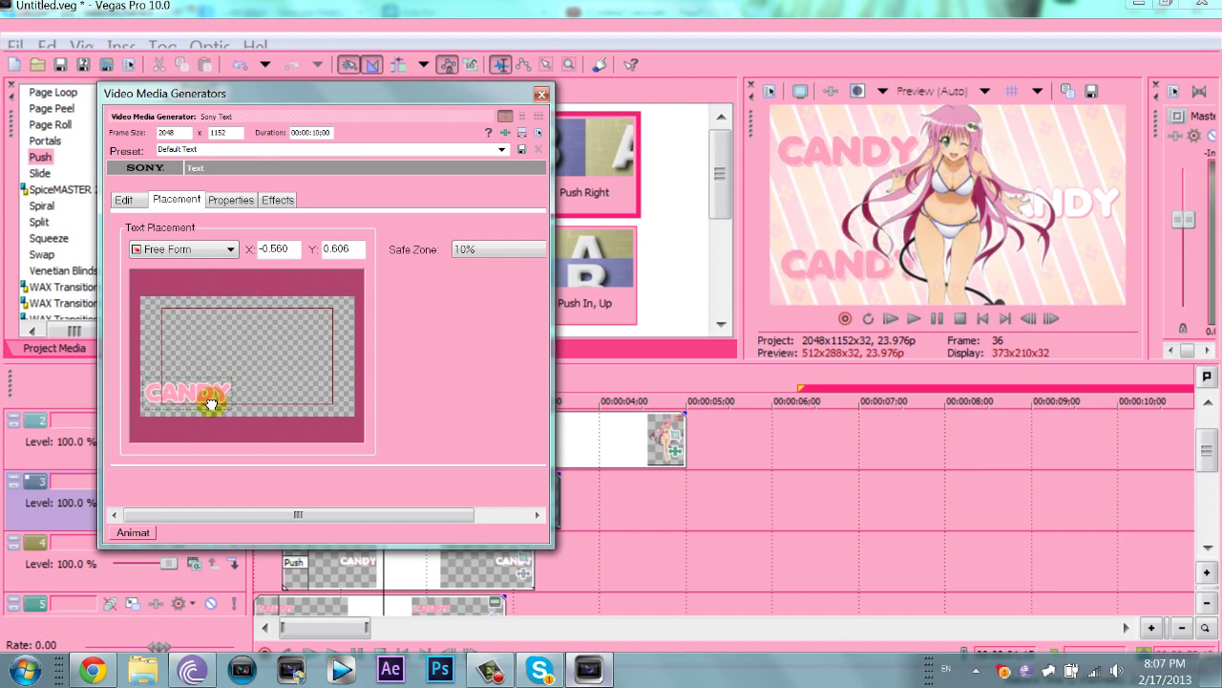
key("space")
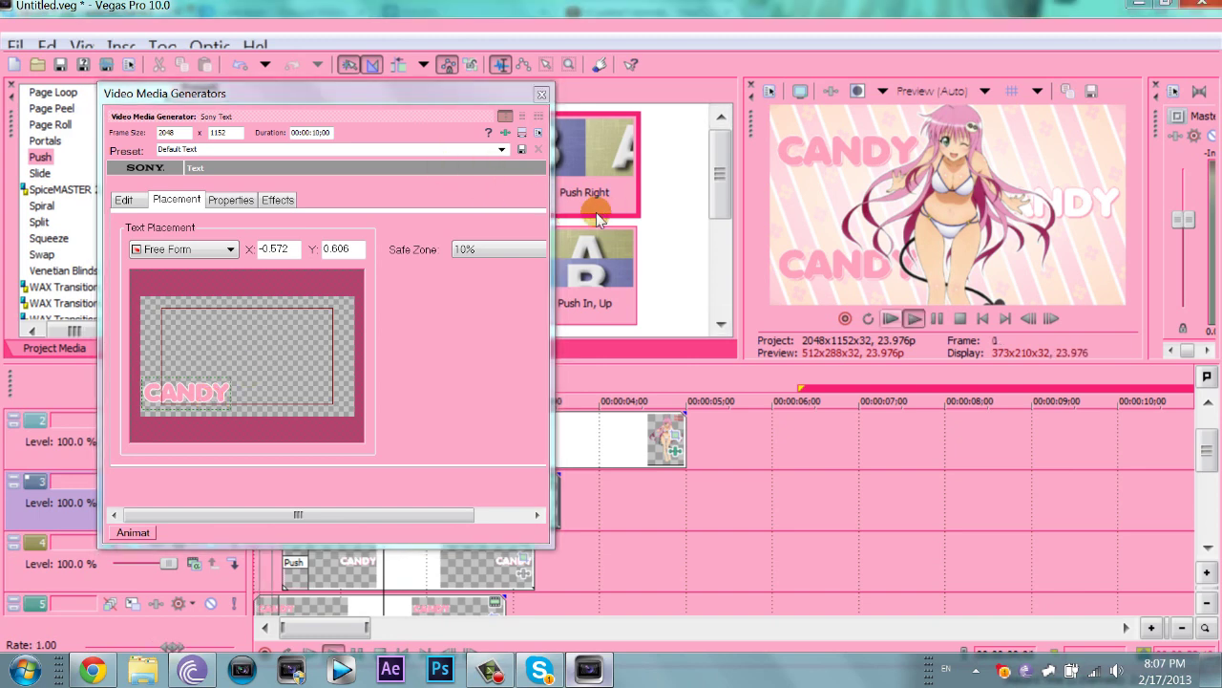
left_click(541, 93)
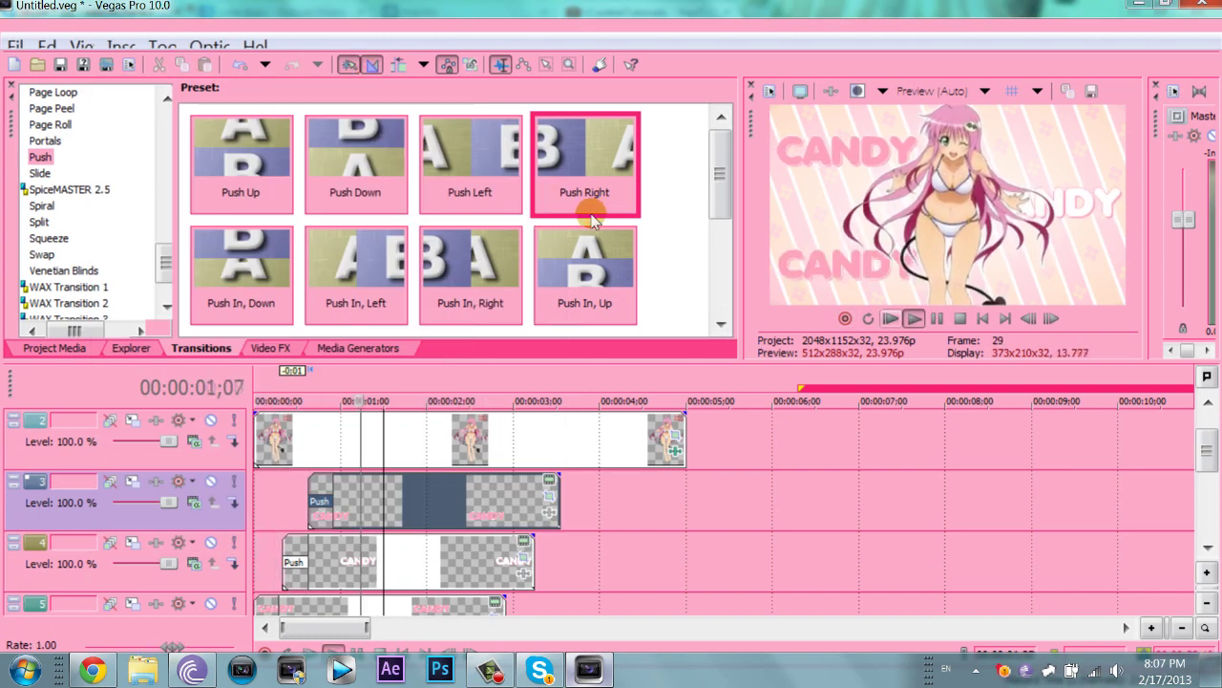
key("Return")
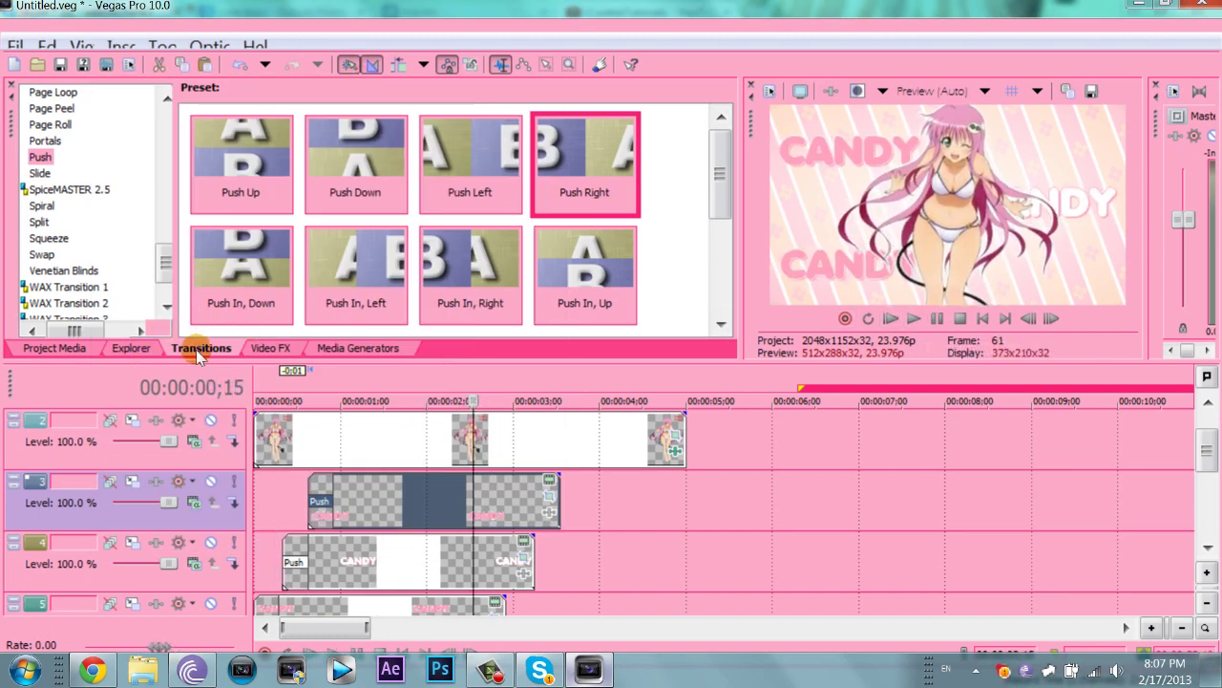
- Apply the Push Left transition with default settings to the new title and preview its animation
mouse_move(470, 163)
left_mouse_down()
mouse_move(511, 238)
mouse_move(318, 501)
left_mouse_up()
key("Escape")
key("space")
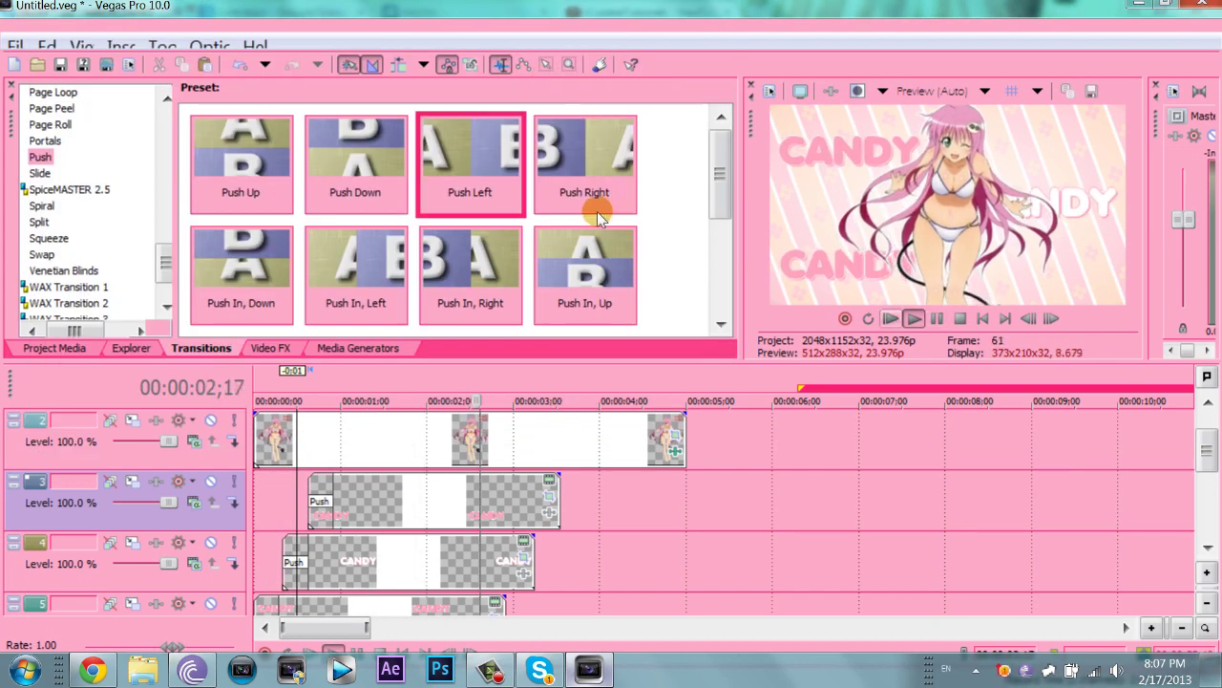
key("space")
key("space")
key("space")
key("space")
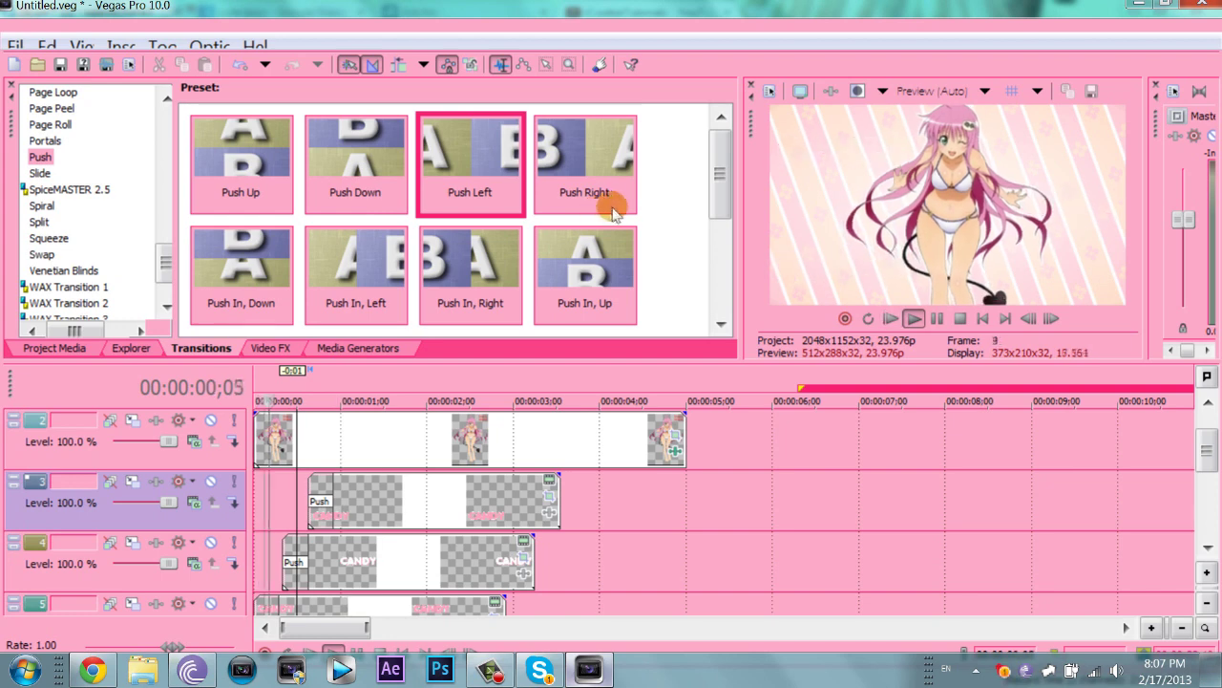
key("Return")
scroll(1193, 489, "up", 1)
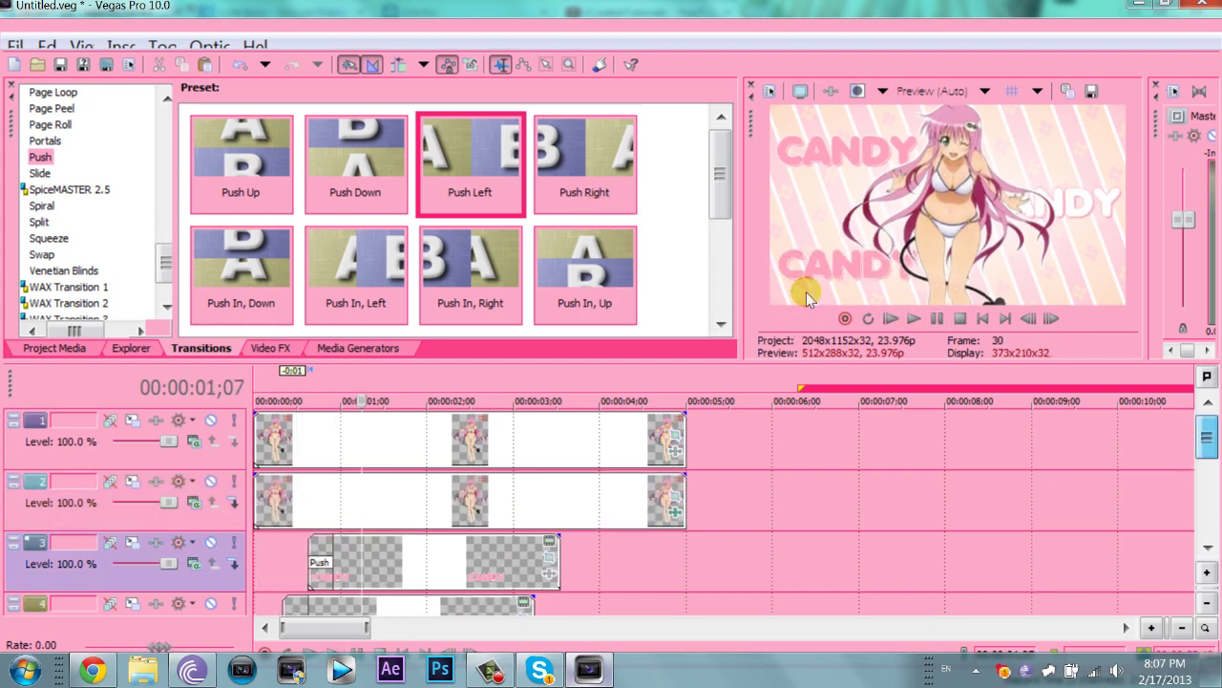
- Insert a new top video track with a roughly 10-second White Solid Color event and fade its opacity
right_click(48, 367)
left_click(143, 403)
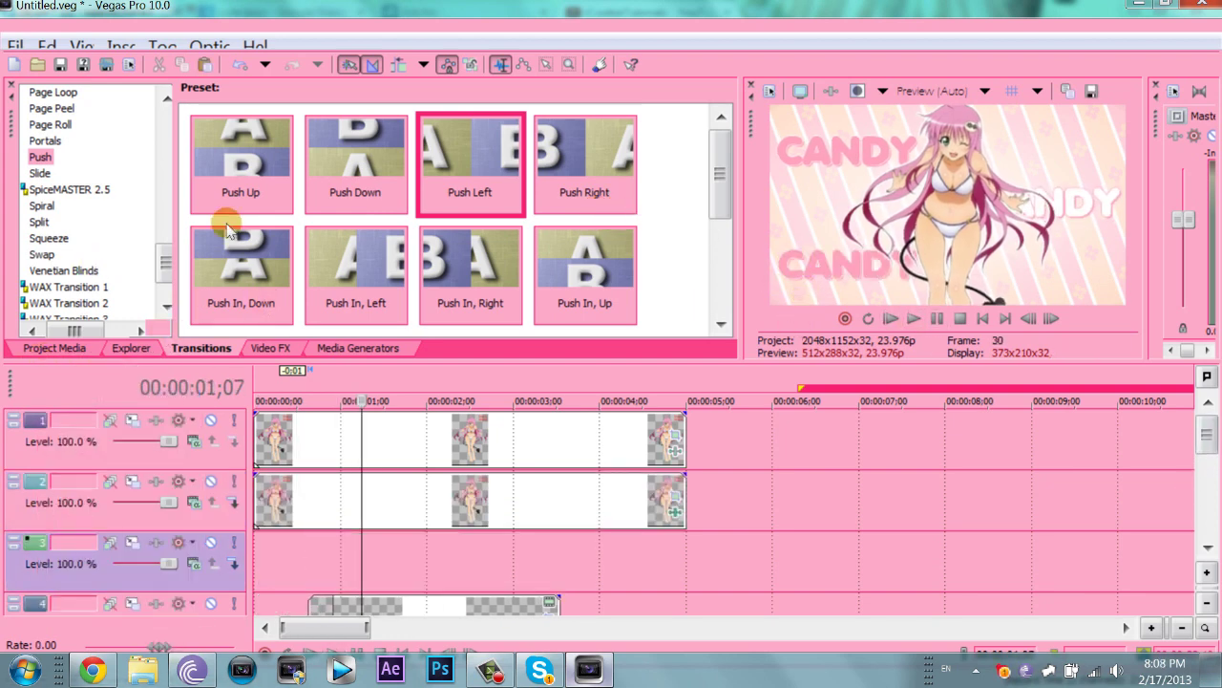
key("alt+9")
key("Up")
key("Up")
key("Up")
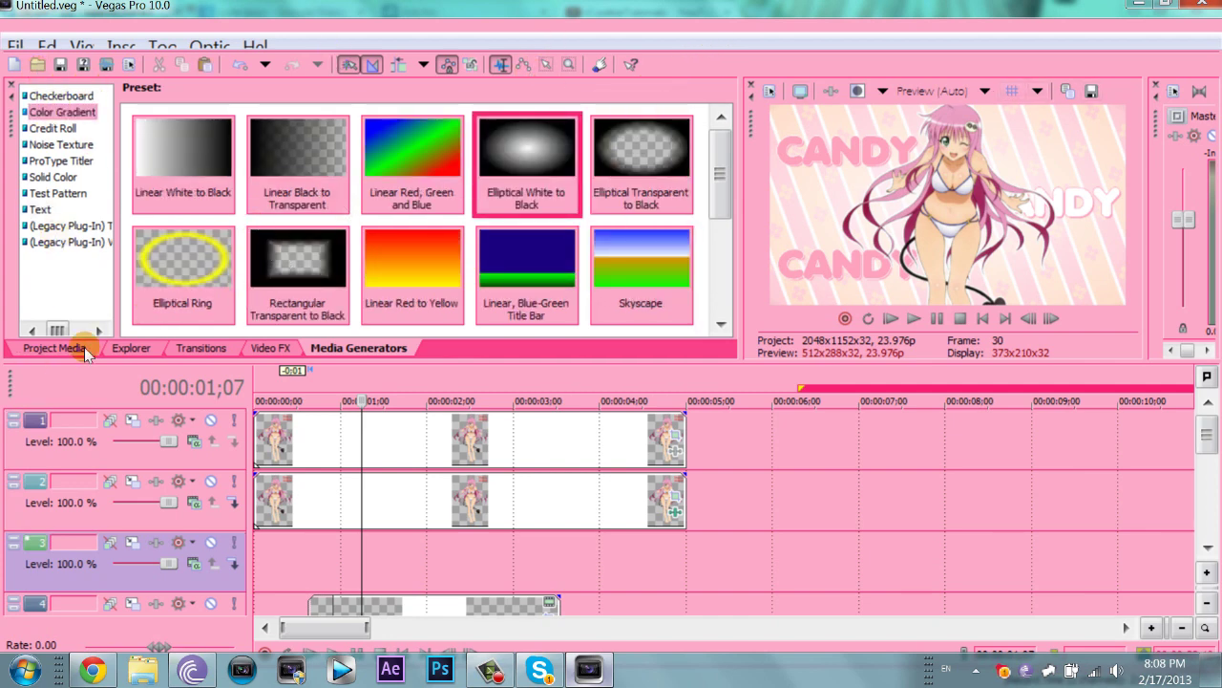
left_click(52, 176)
double_click(182, 148)
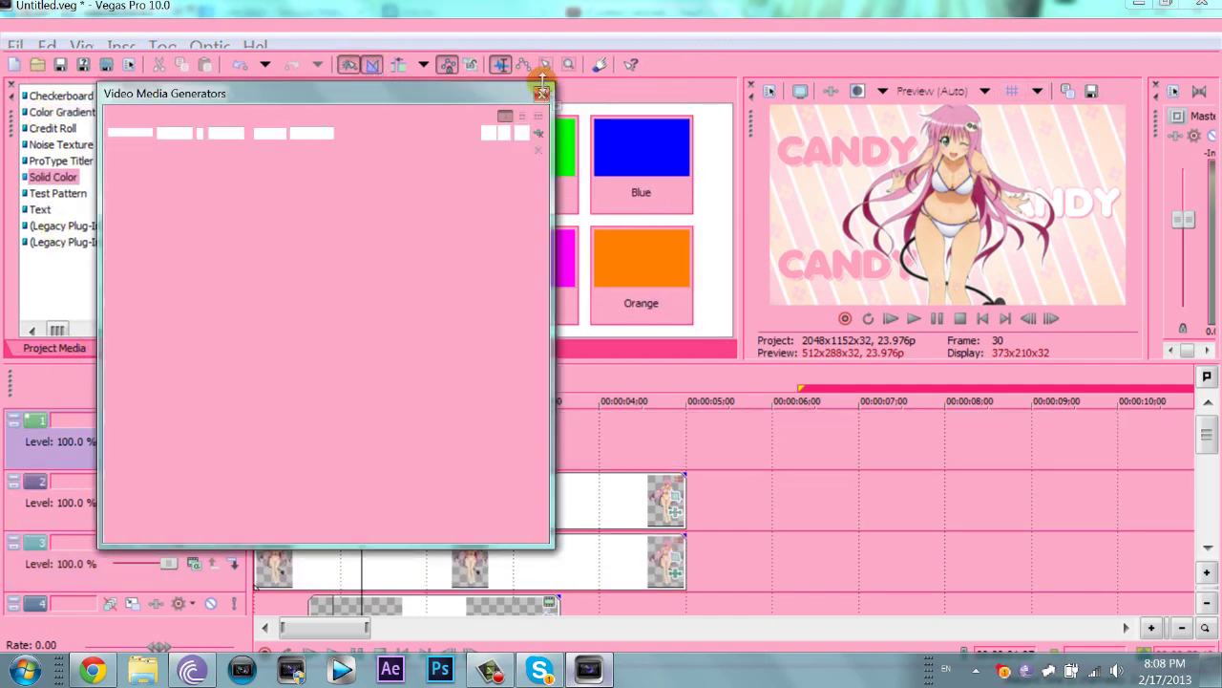
left_click(543, 92)
left_click_drag(332, 490, 332, 492)
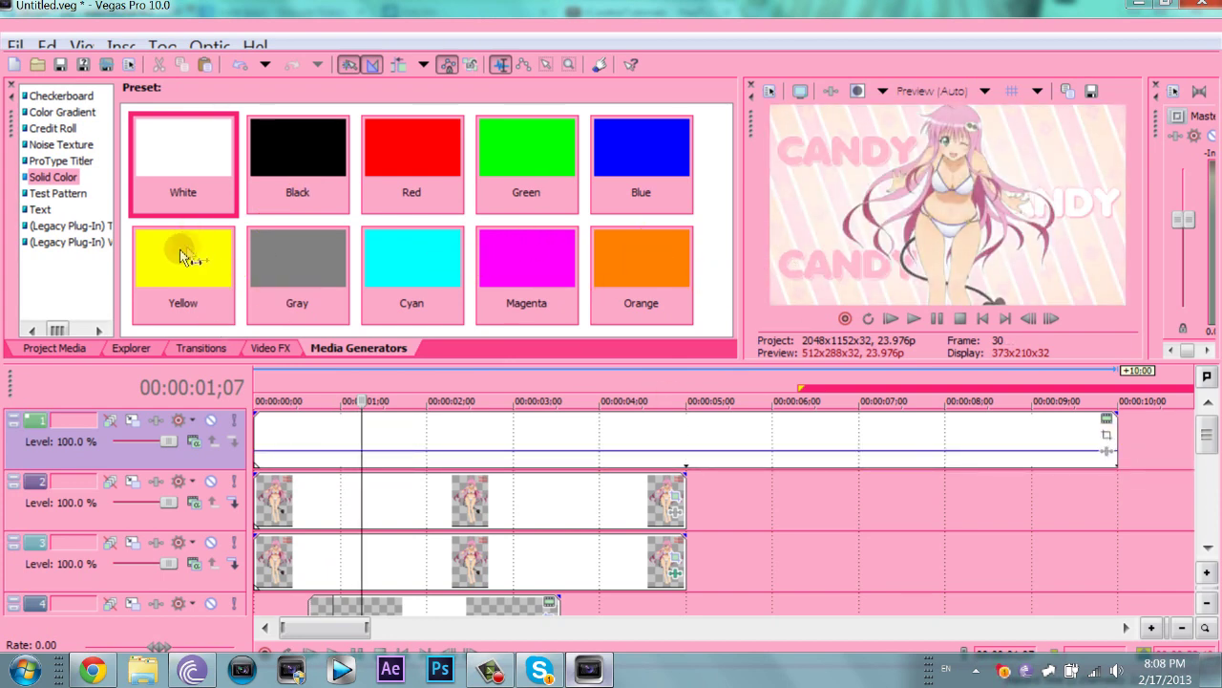
- Apply a Cookie Cutter effect to the white layer, shape Oval, centred at the top edge
left_click(271, 347)
scroll(105, 191, "up", 4)
left_click(60, 235)
mouse_move(413, 158)
left_mouse_down()
mouse_move(253, 286)
mouse_move(305, 440)
left_mouse_up()
left_click(401, 134)
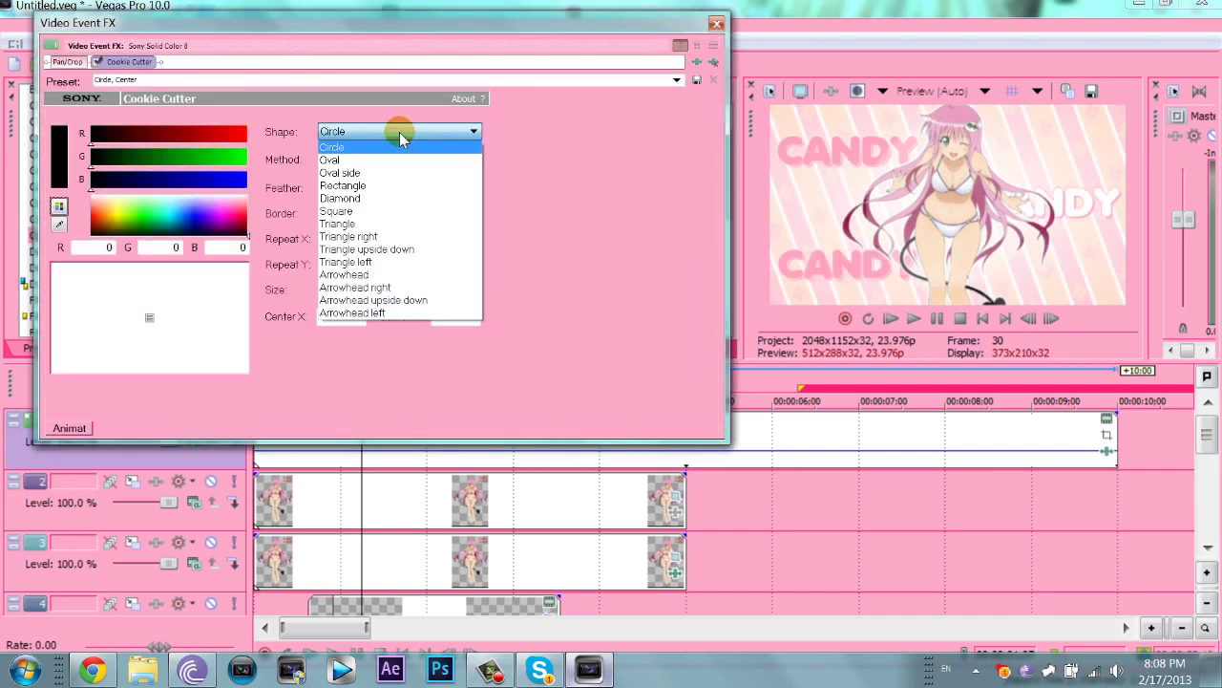
left_click(348, 159)
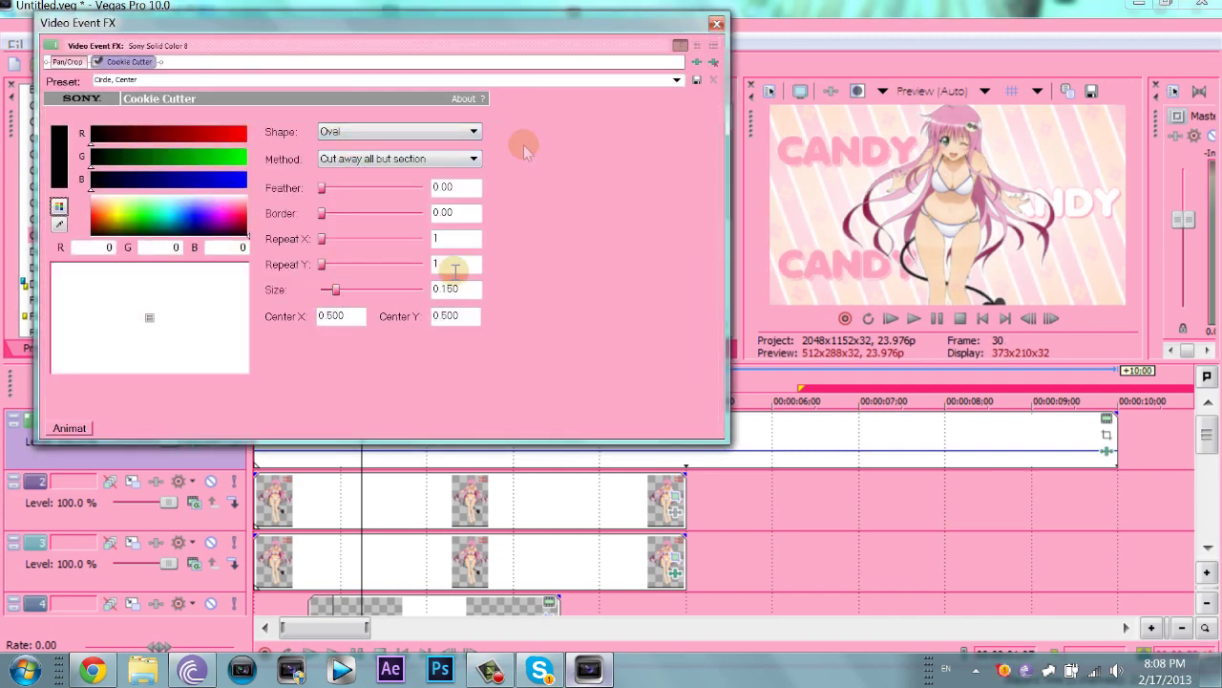
left_click_drag(140, 229, 272, 267)
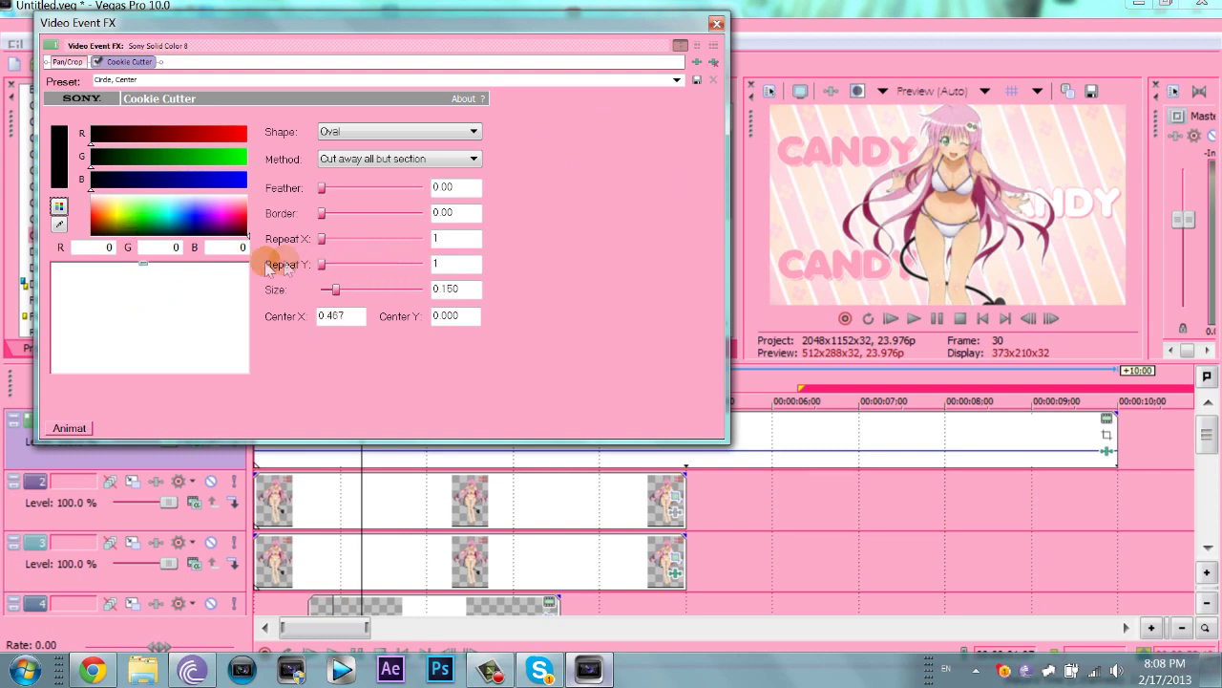
- With the playhead at frame 39, lower the oval overlay's opacity to 44%
left_click(589, 496)
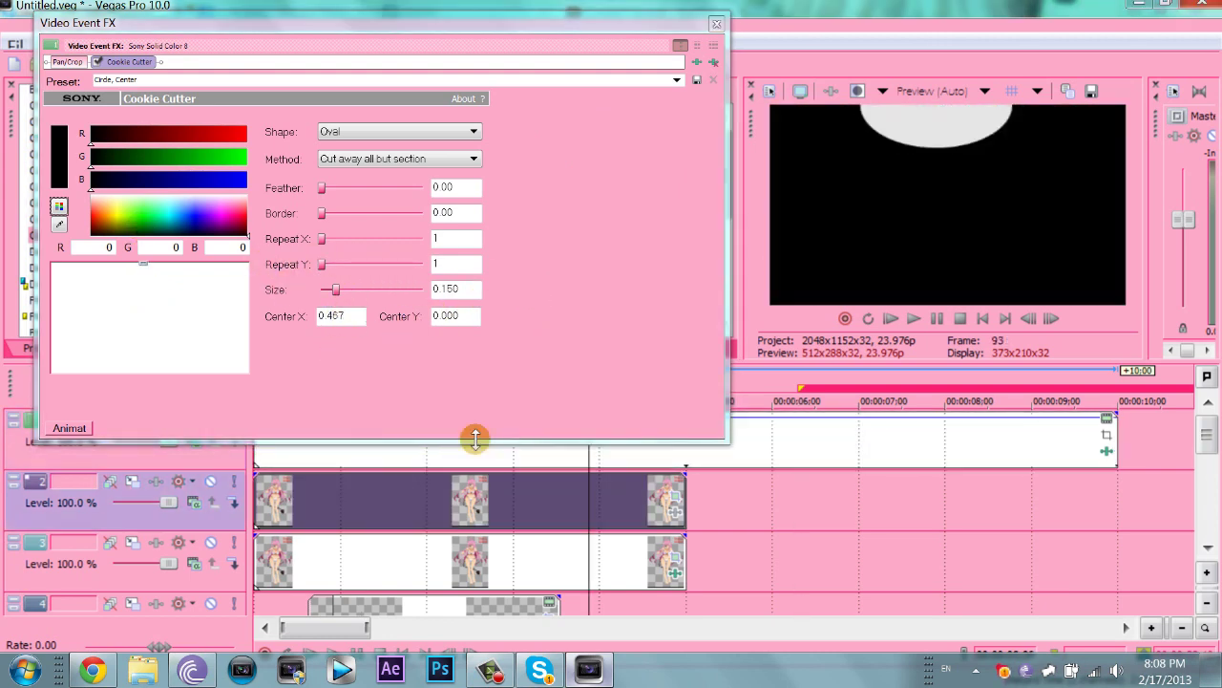
mouse_move(258, 318)
left_mouse_down()
mouse_move(322, 315)
mouse_move(379, 293)
left_mouse_up()
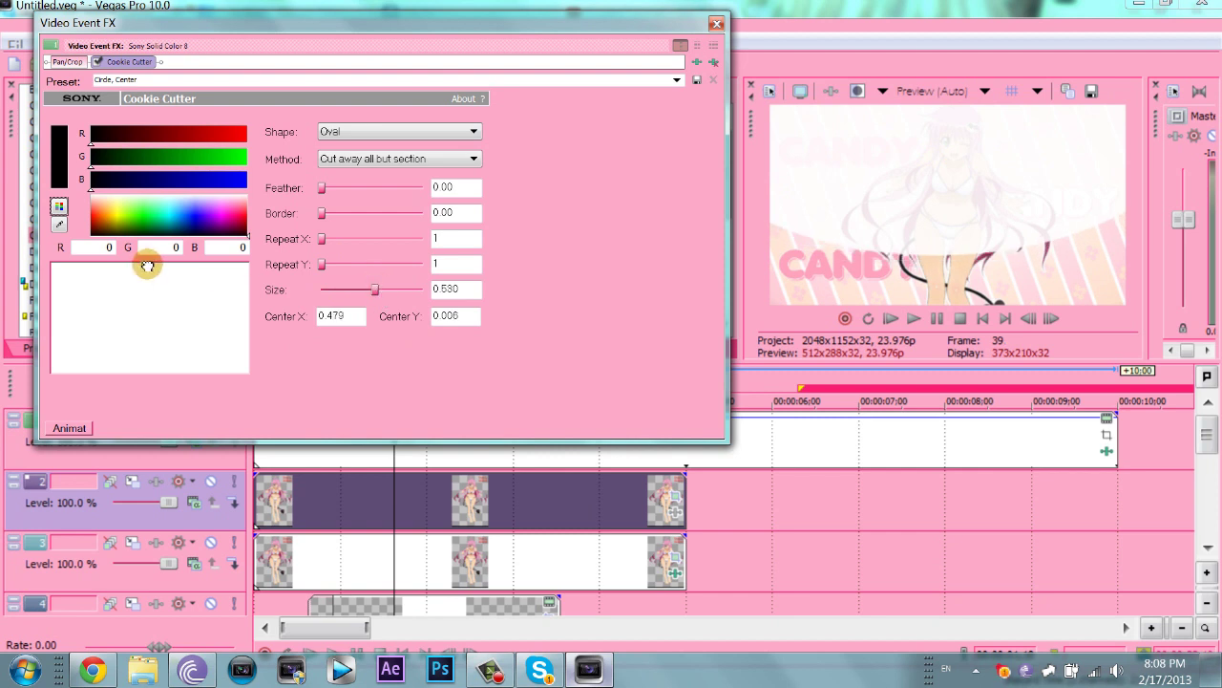
left_click_drag(768, 428, 513, 300)
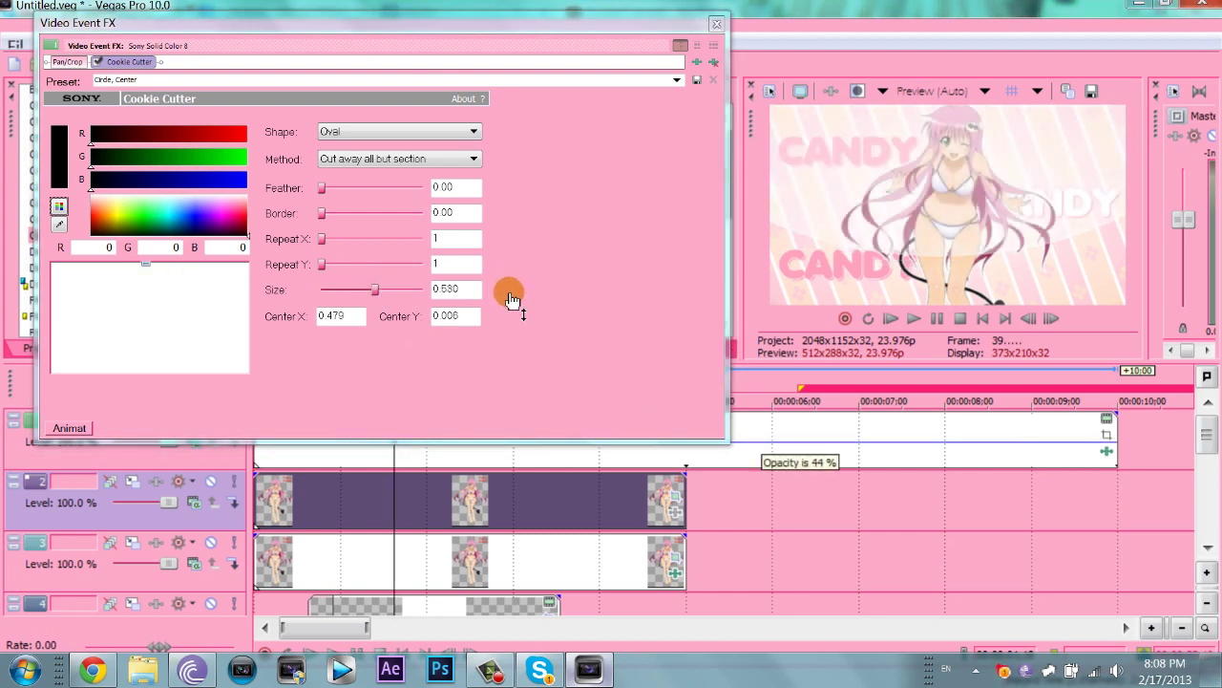
left_click(371, 291)
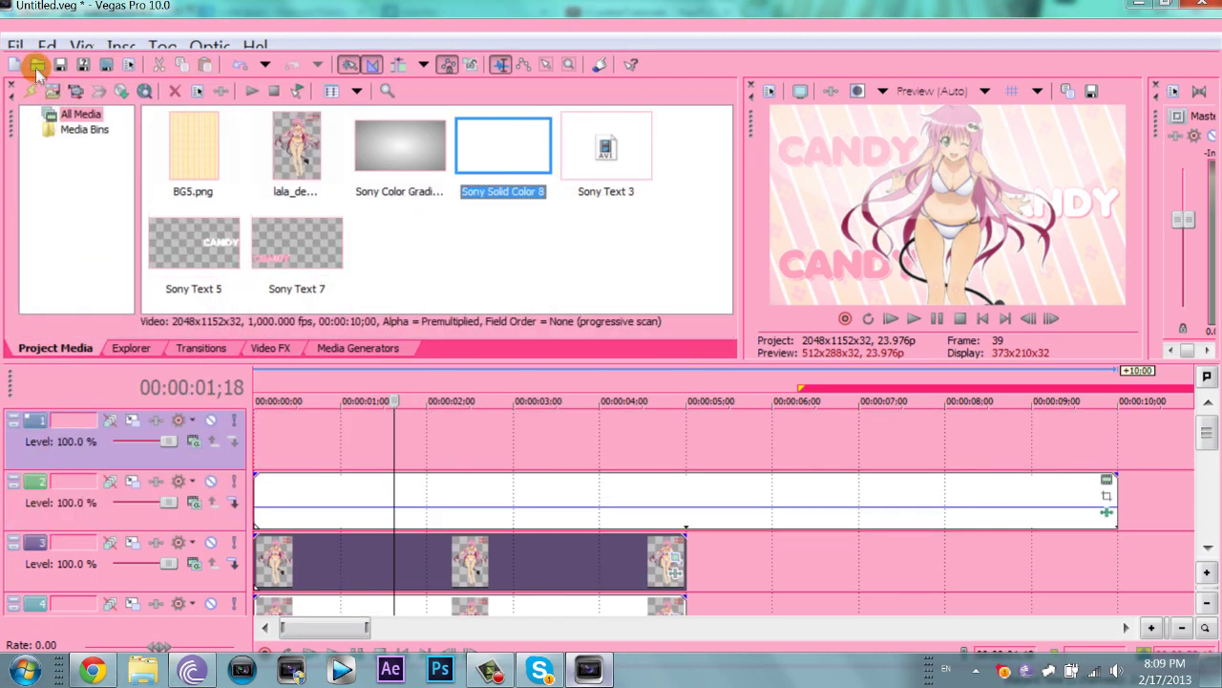
- Import ShiftingGlass.wmv onto track 2
left_click(36, 67)
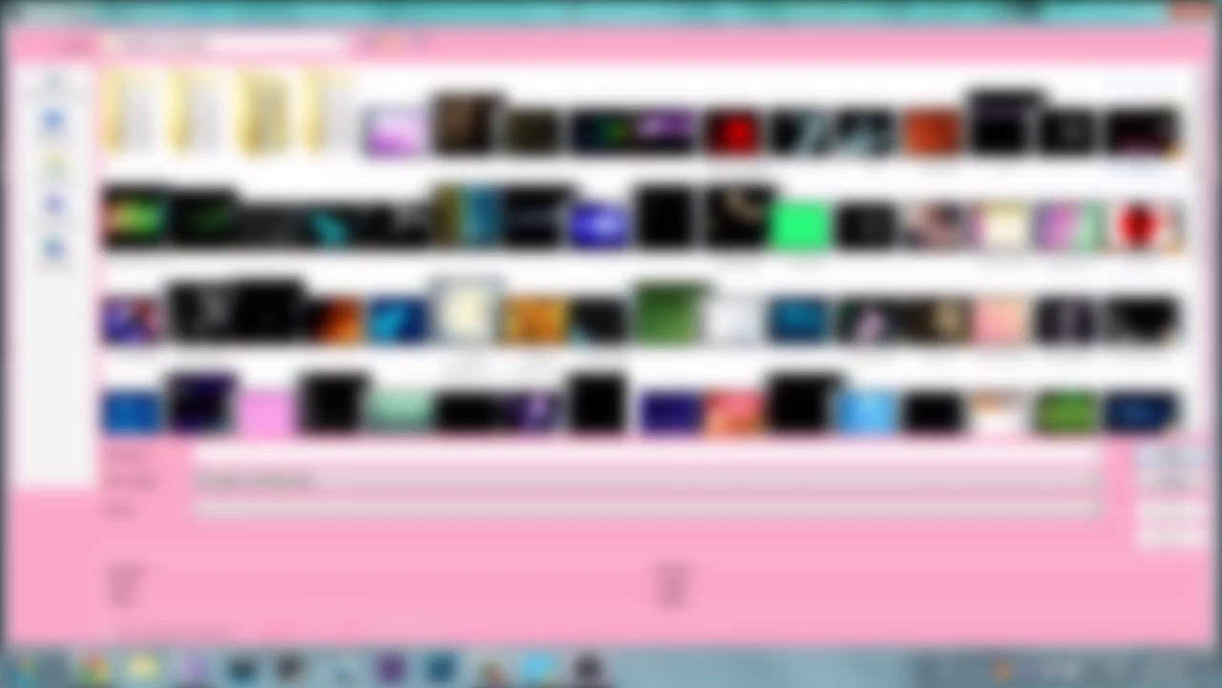
scroll(649, 249, "down", 5)
scroll(649, 248, "down", 3)
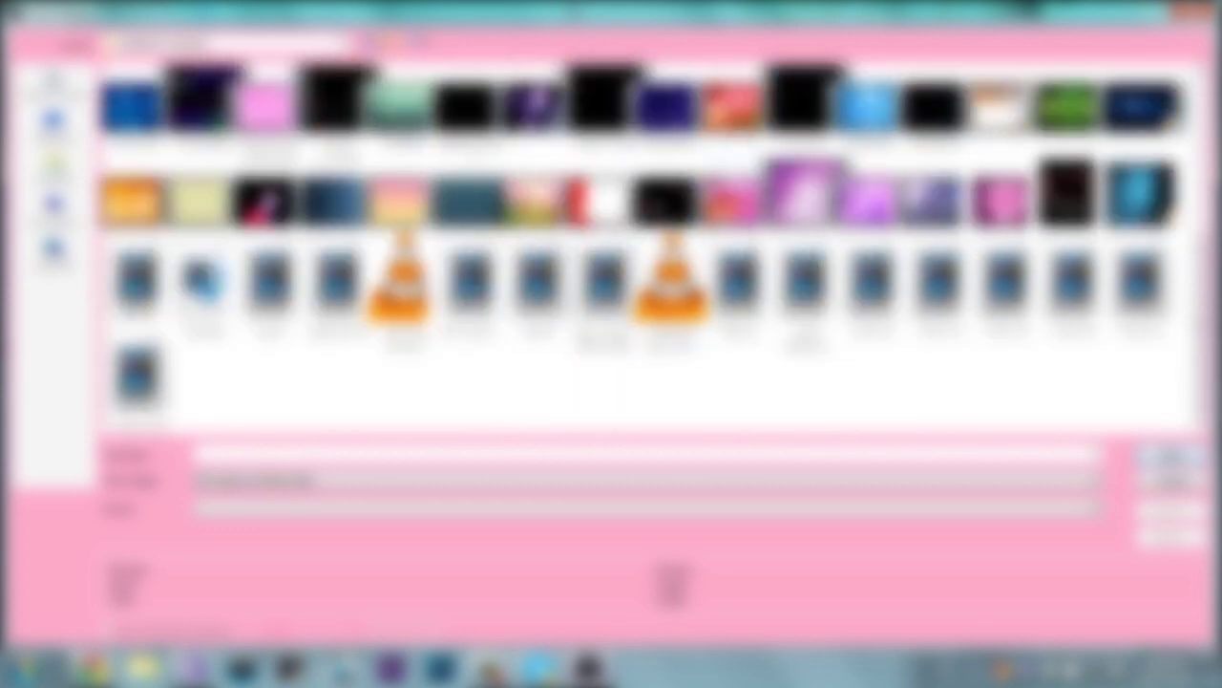
key("Return")
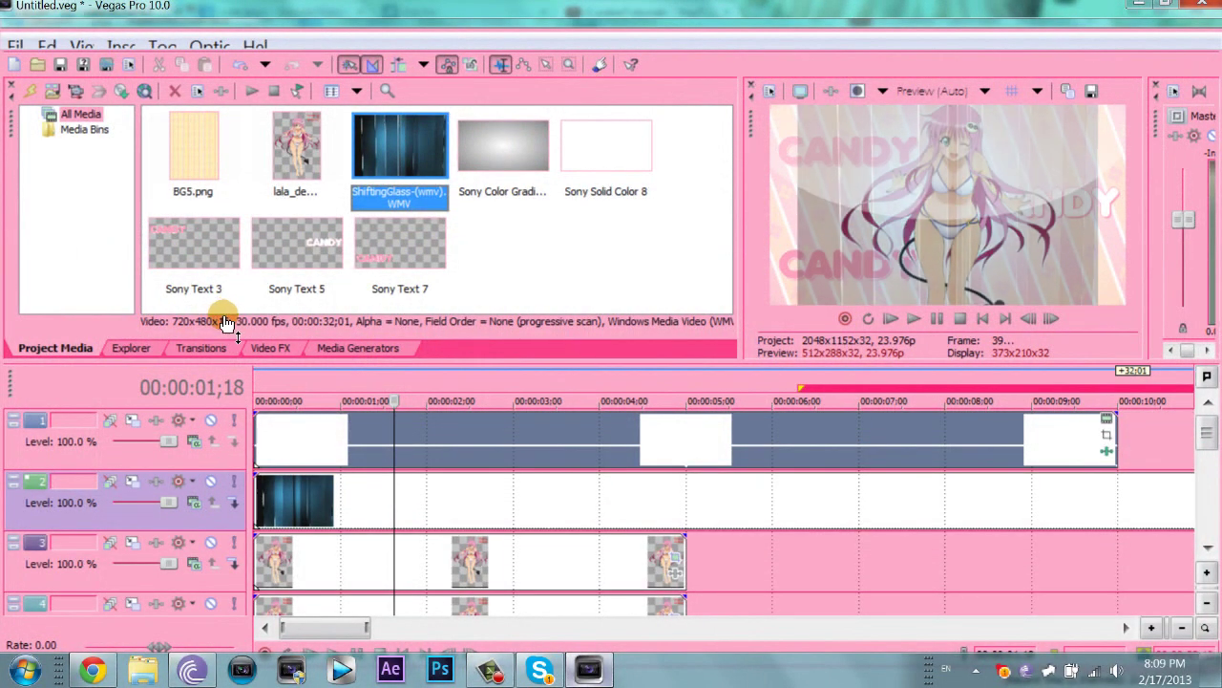
- Match the glass clip's Pan/Crop to output aspect, resizing to 625.6 wide at angle 3.0, then pick its blending mode
right_click(320, 498)
left_click(249, 237)
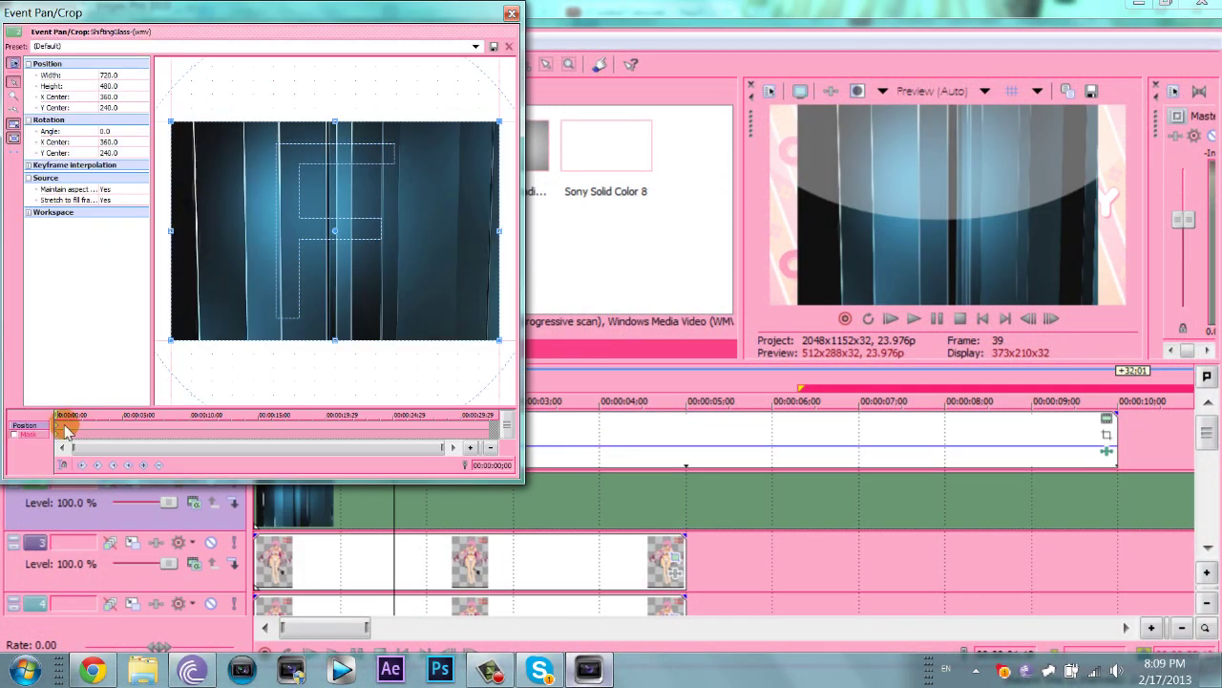
right_click(382, 247)
left_click(404, 338)
mouse_move(398, 114)
left_mouse_down()
mouse_move(401, 137)
mouse_move(383, 114)
left_mouse_up()
left_click(511, 12)
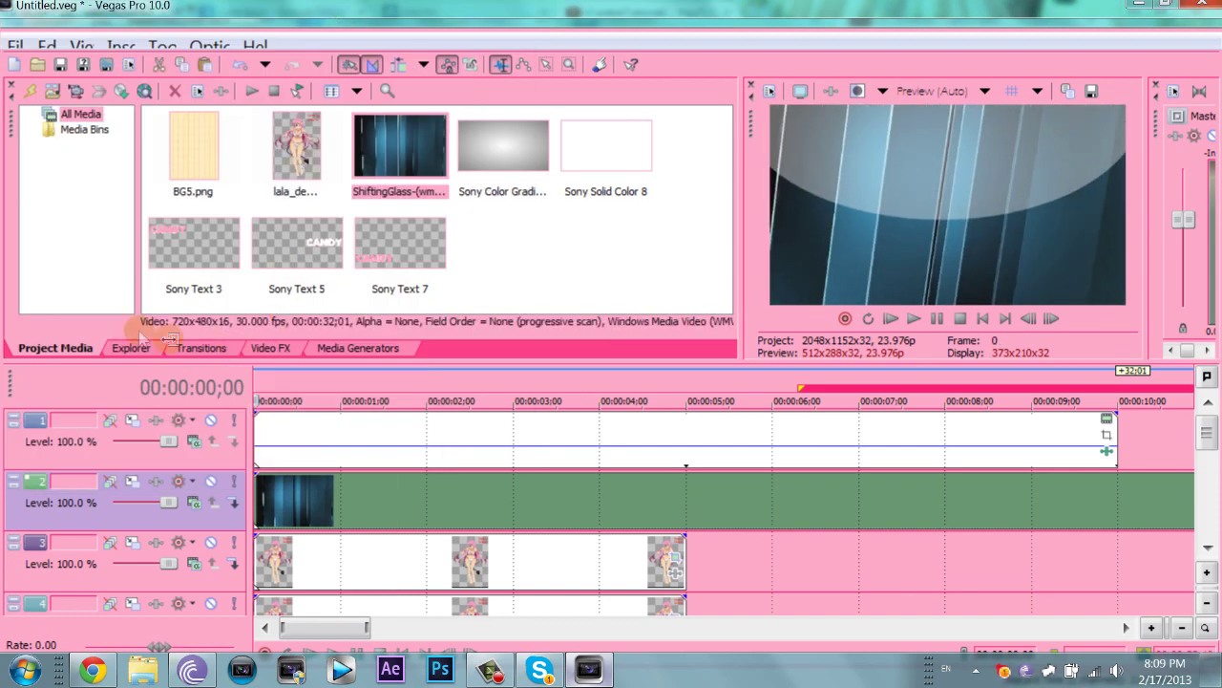
left_click(194, 502)
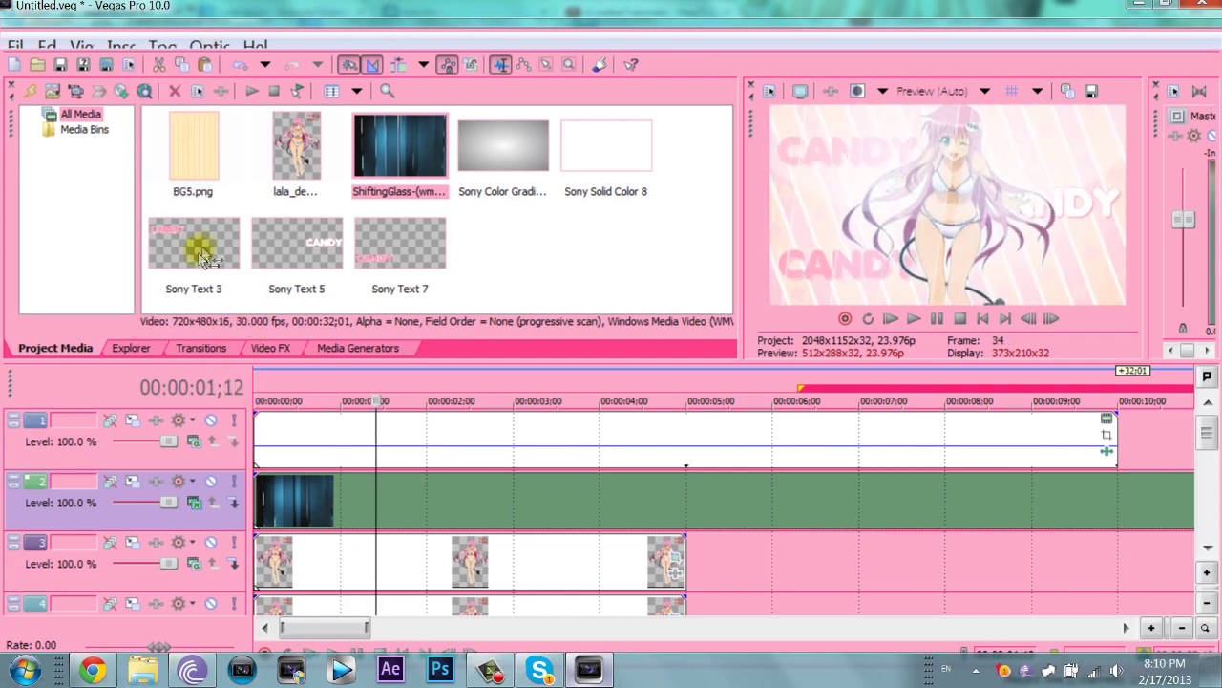
- Apply the 100% Black and White effect to the ShiftingGlass clip and lower its opacity to 55%
left_click(270, 348)
scroll(76, 210, "up", 5)
left_click(65, 128)
left_click_drag(299, 277, 294, 501)
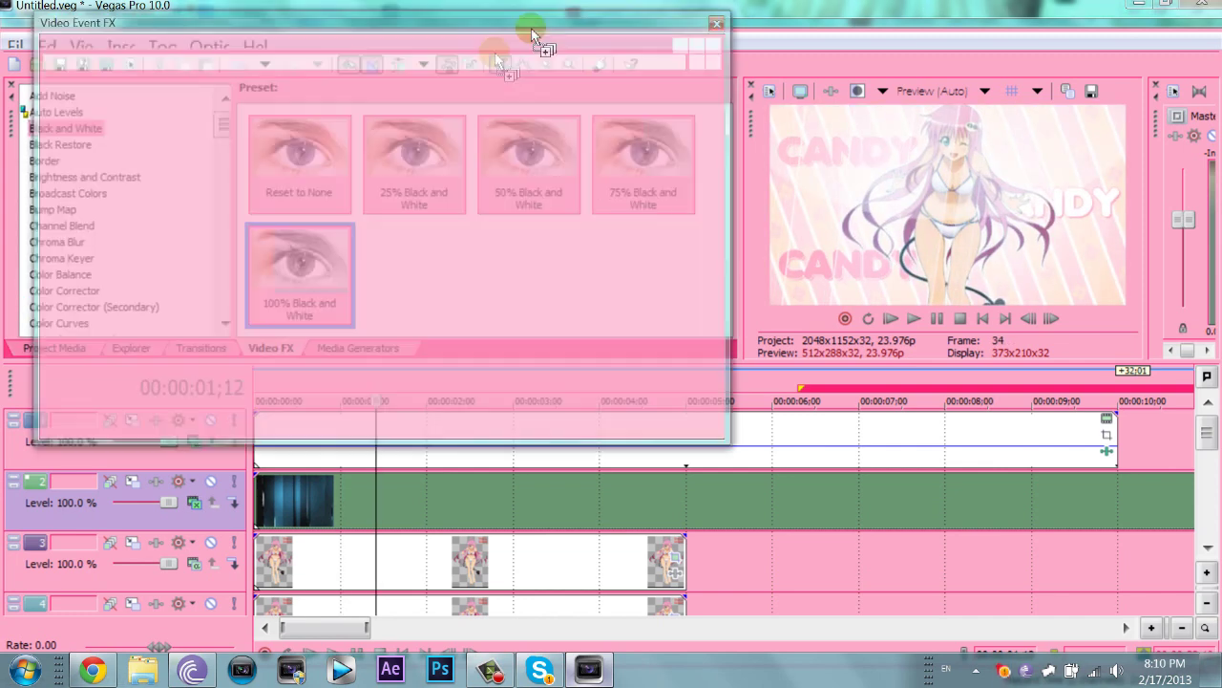
left_click(716, 22)
mouse_move(358, 476)
left_mouse_down()
mouse_move(360, 531)
mouse_move(360, 501)
left_mouse_up()
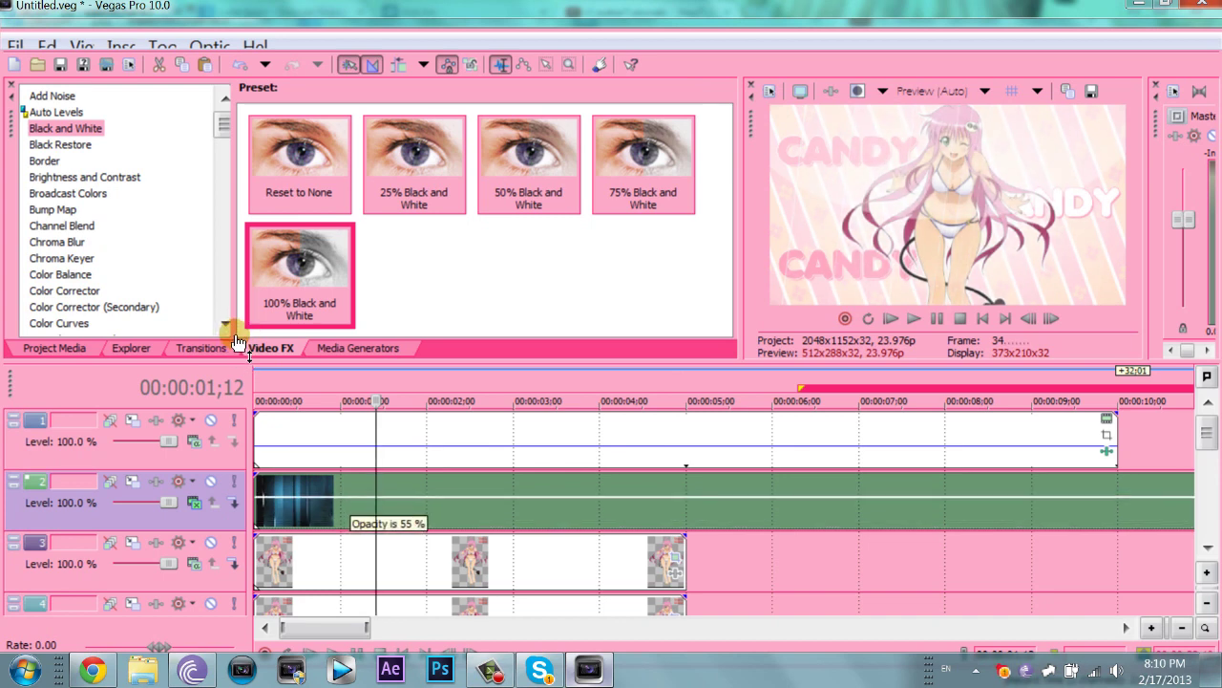
- Play the finished CANDY intro back from the start
key("space")
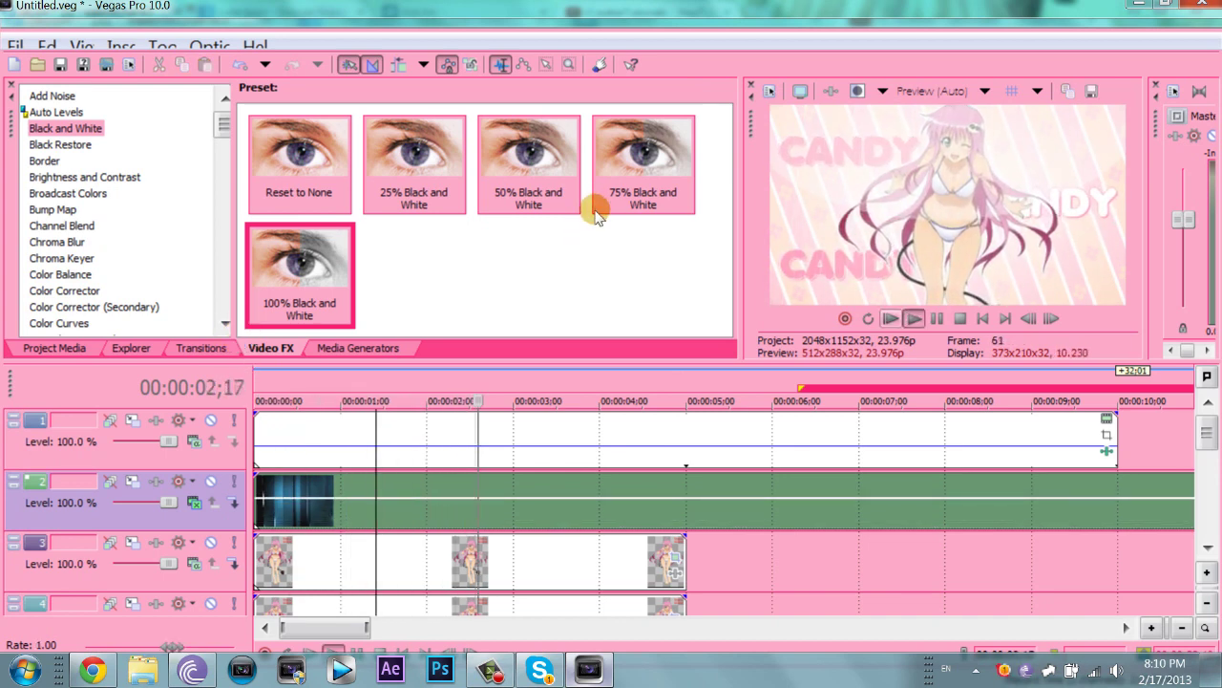
key("space")
key("space")
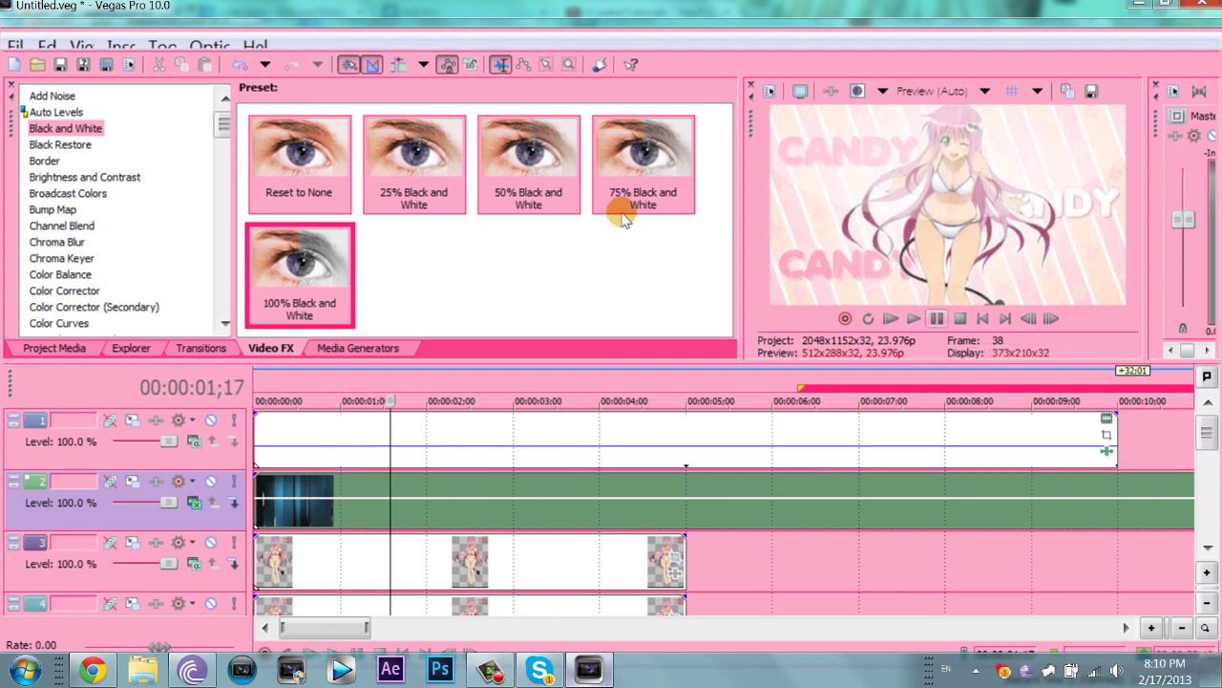
left_click(1205, 468)
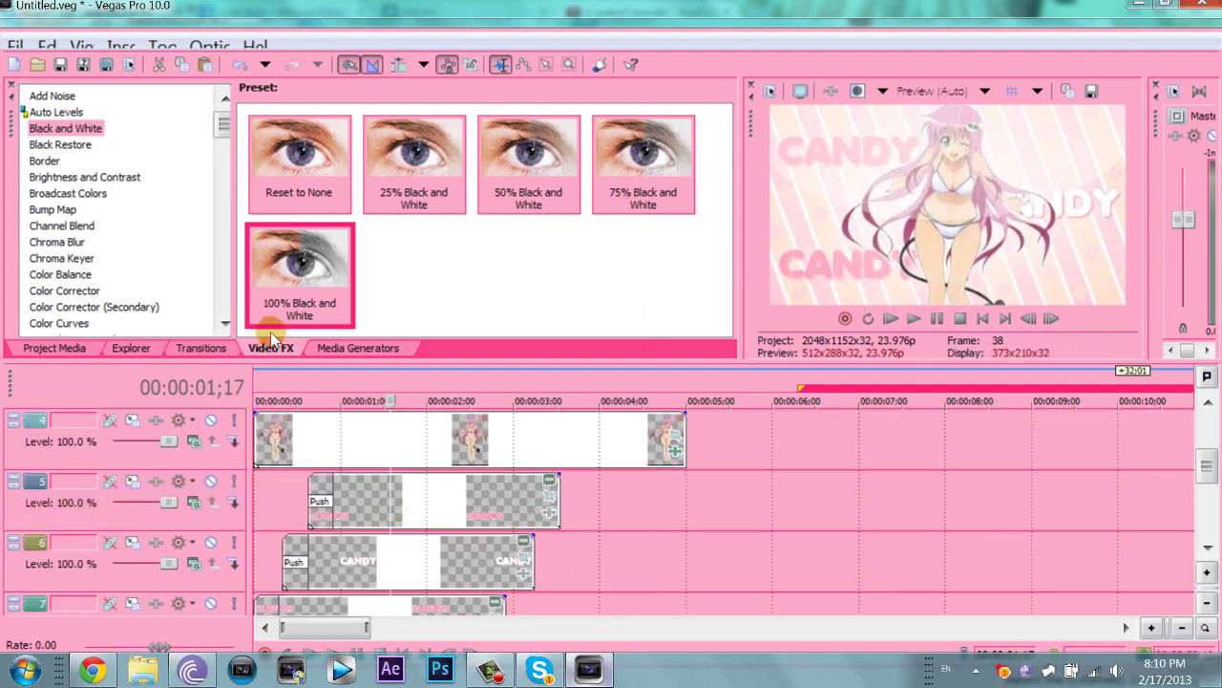
key("shift+Home")
key("space")
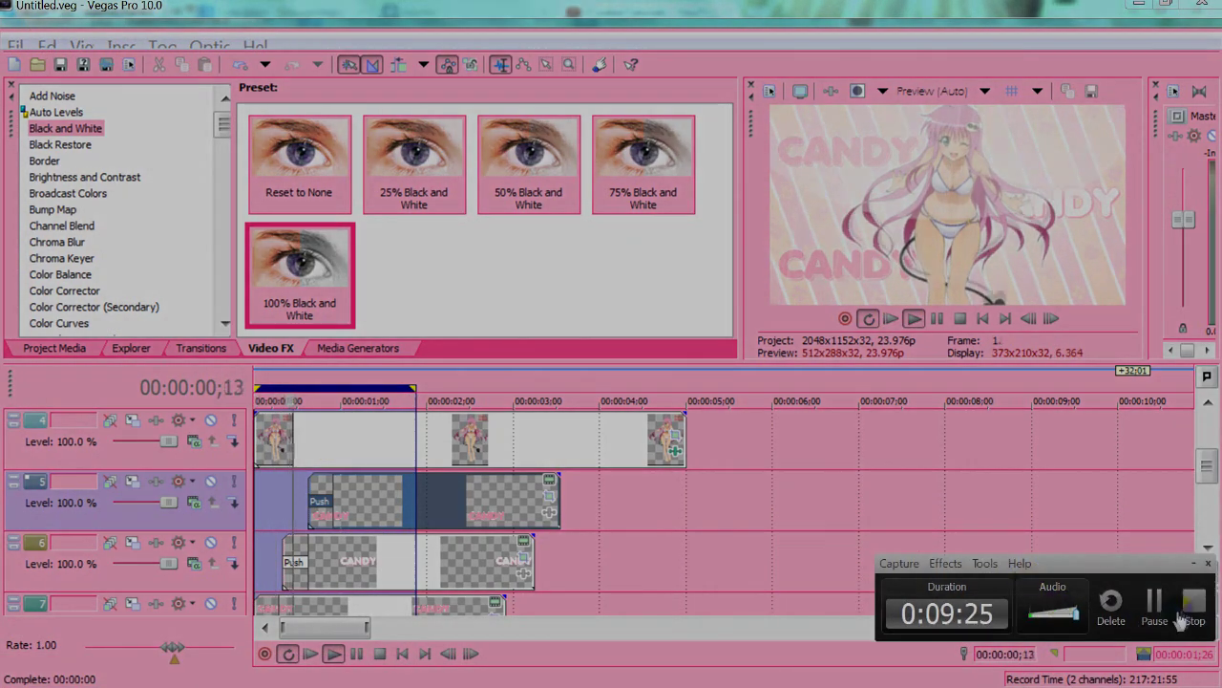